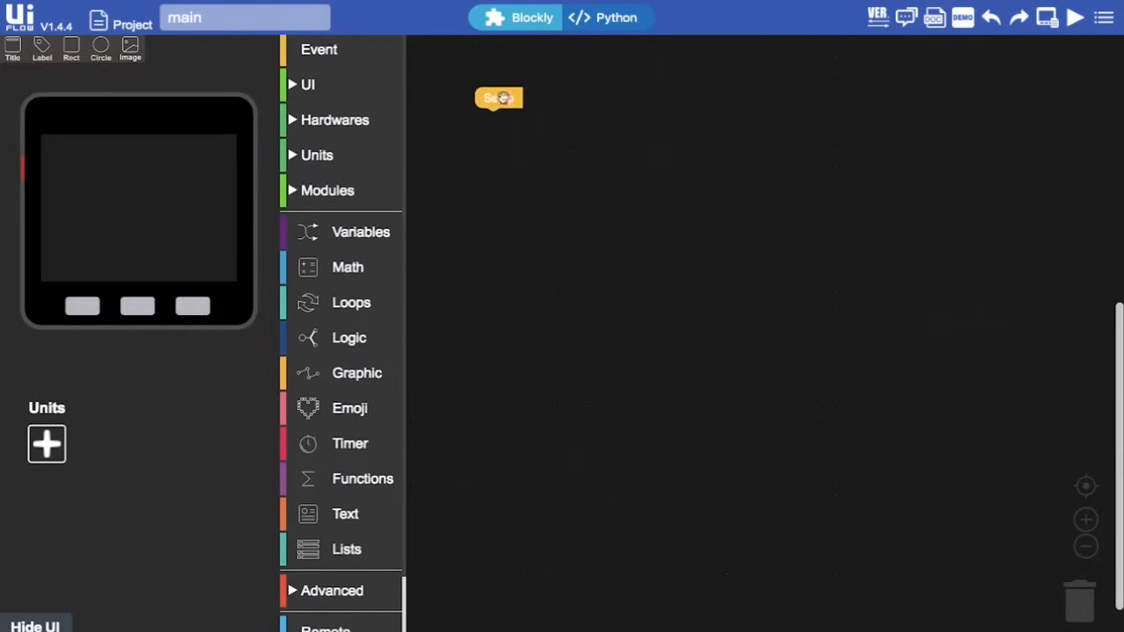
Move the Setup block into the workspace and name the project 'Hello world'.
{"action": "mouse_move", "coordinate": [499, 98]}
{"action": "left_mouse_down"}
{"action": "mouse_move", "coordinate": [667, 157]}
{"action": "mouse_move", "coordinate": [598, 127]}
{"action": "left_mouse_up"}
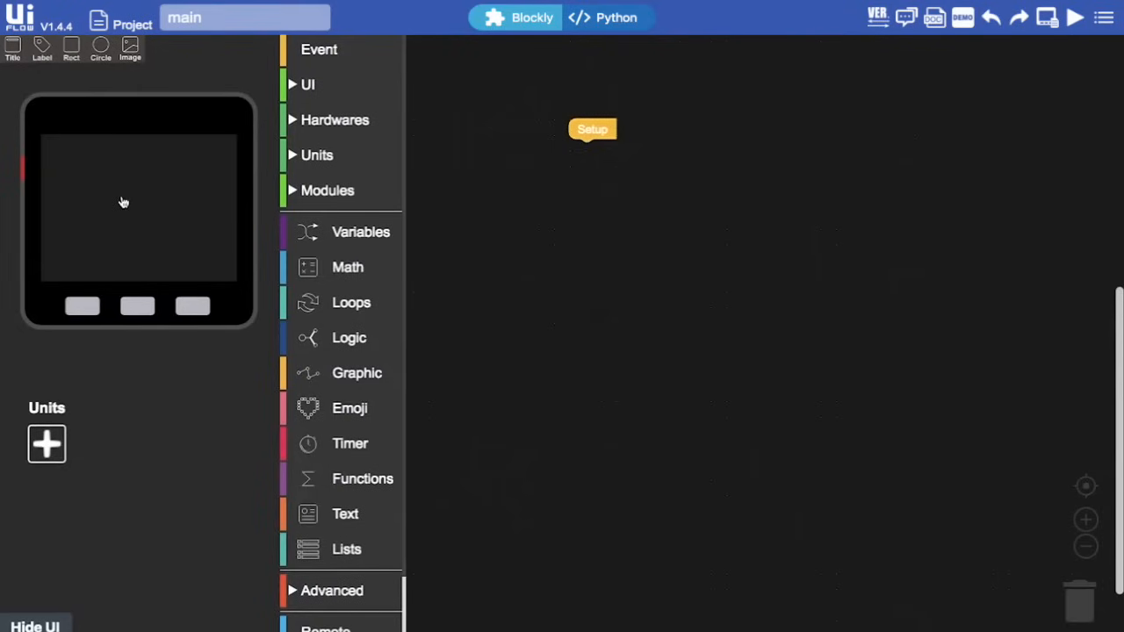
{"action": "left_click", "coordinate": [46, 451]}
{"action": "type", "text": "Hello world"}
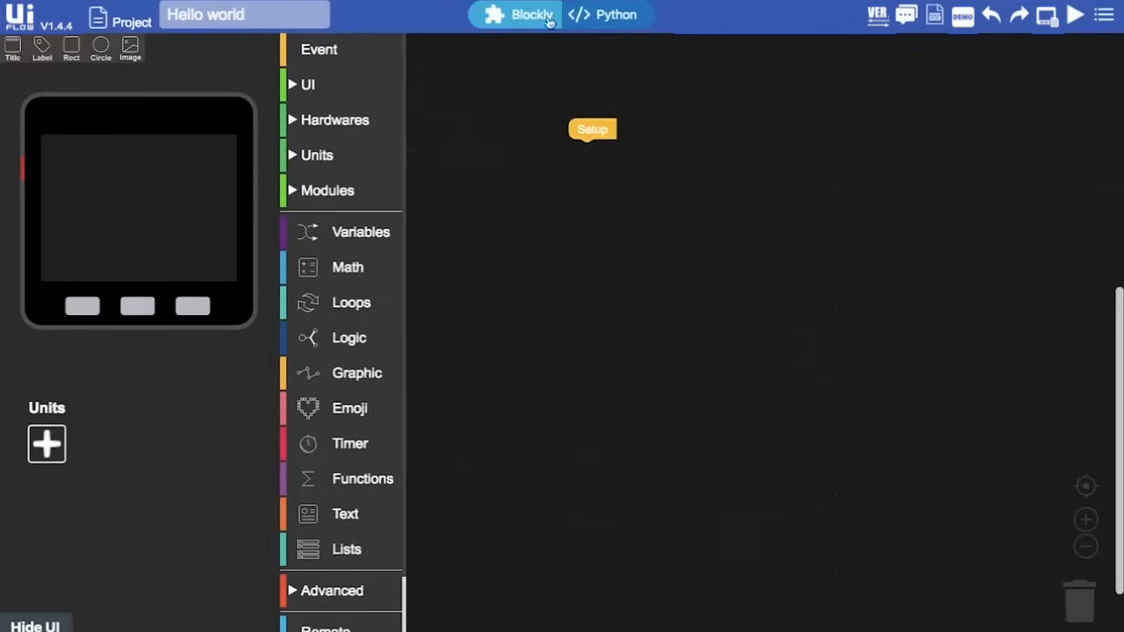
{"action": "left_click", "coordinate": [617, 15]}
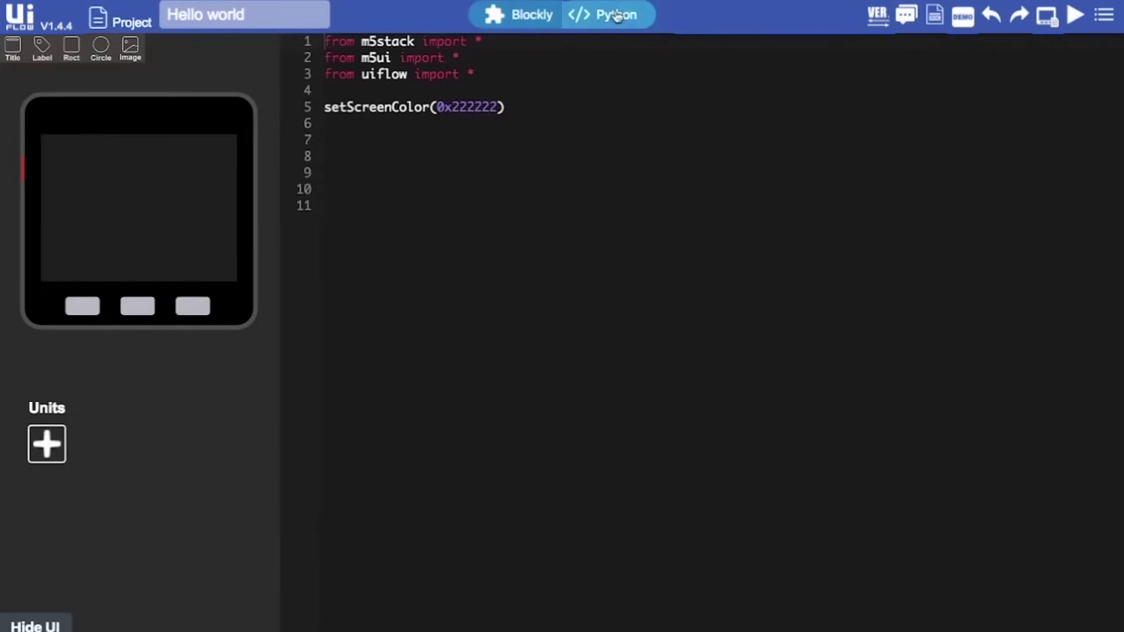
{"action": "left_click", "coordinate": [528, 16]}
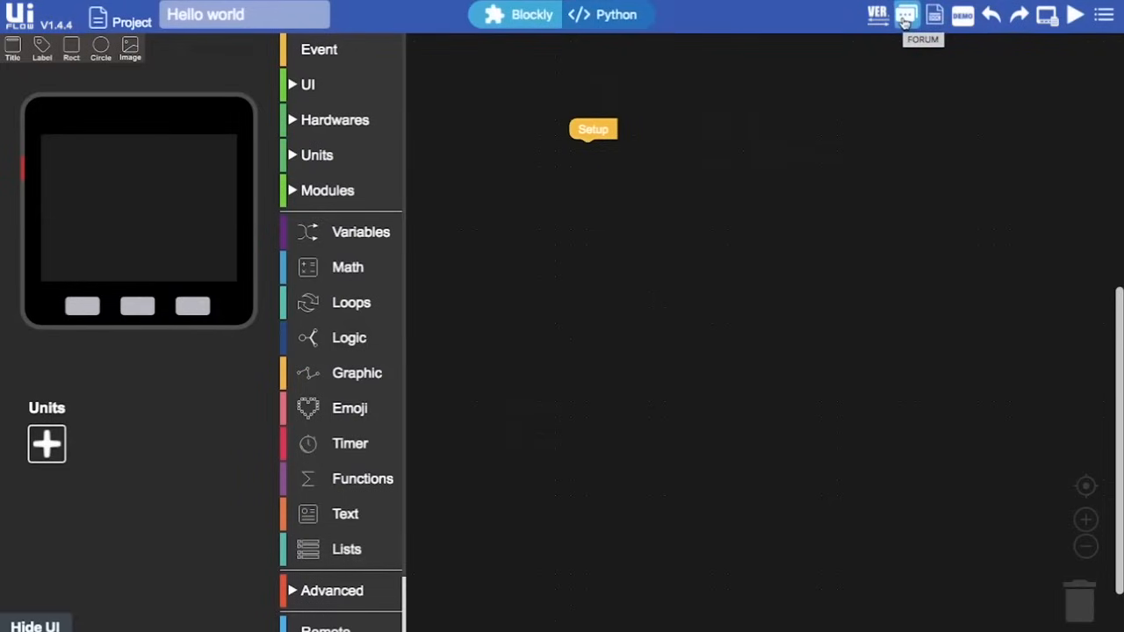
{"action": "left_click", "coordinate": [877, 16]}
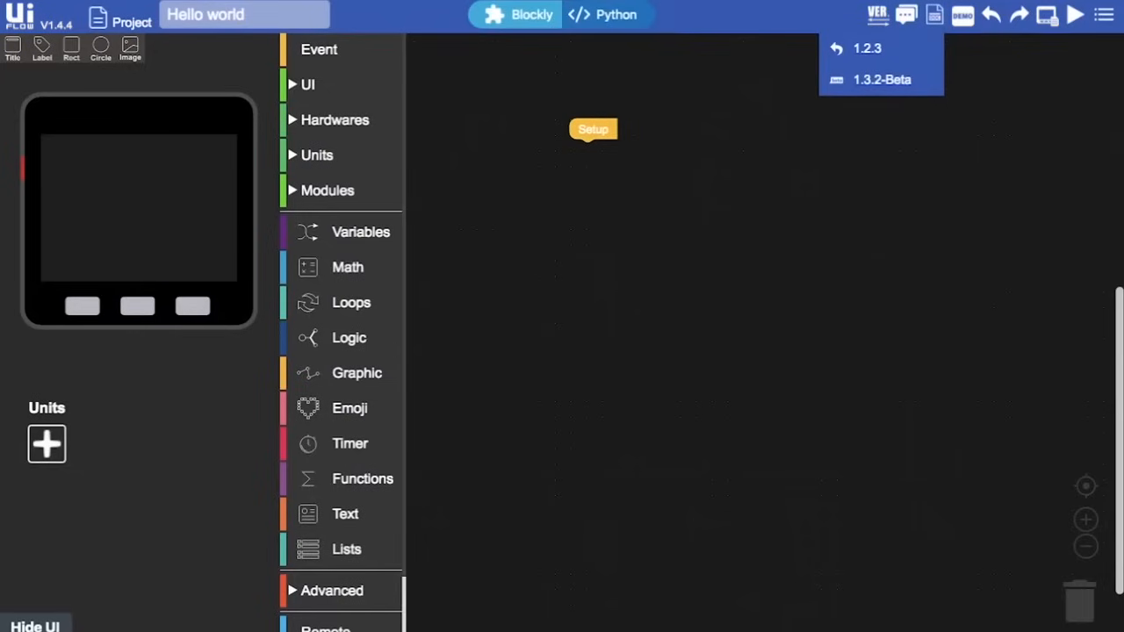
{"action": "left_click", "coordinate": [1104, 17]}
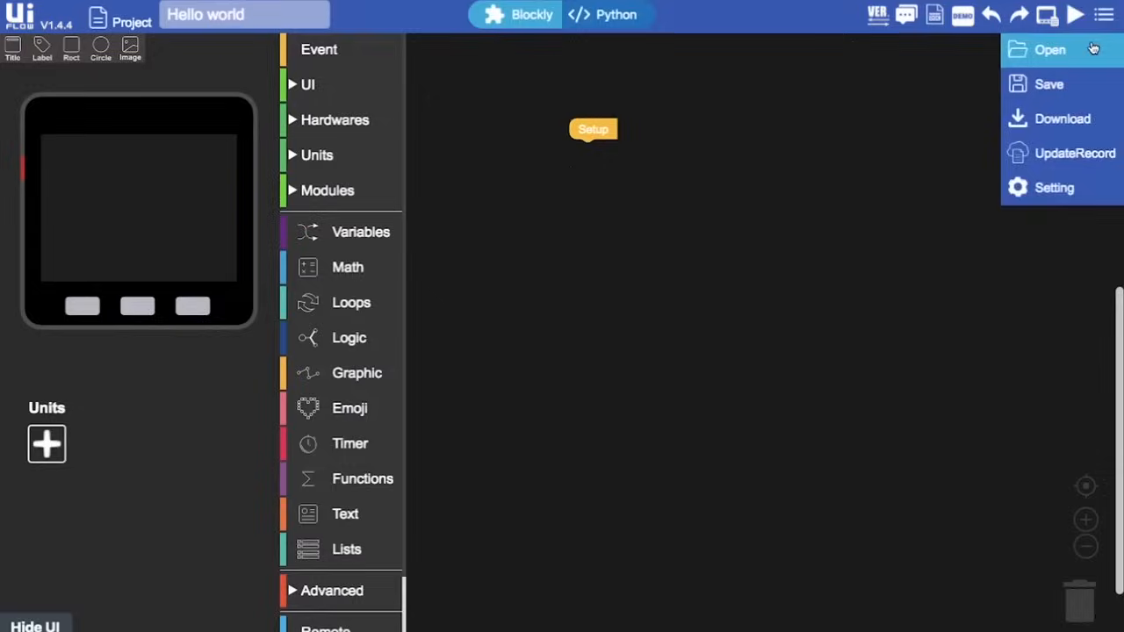
{"action": "left_click", "coordinate": [1056, 190]}
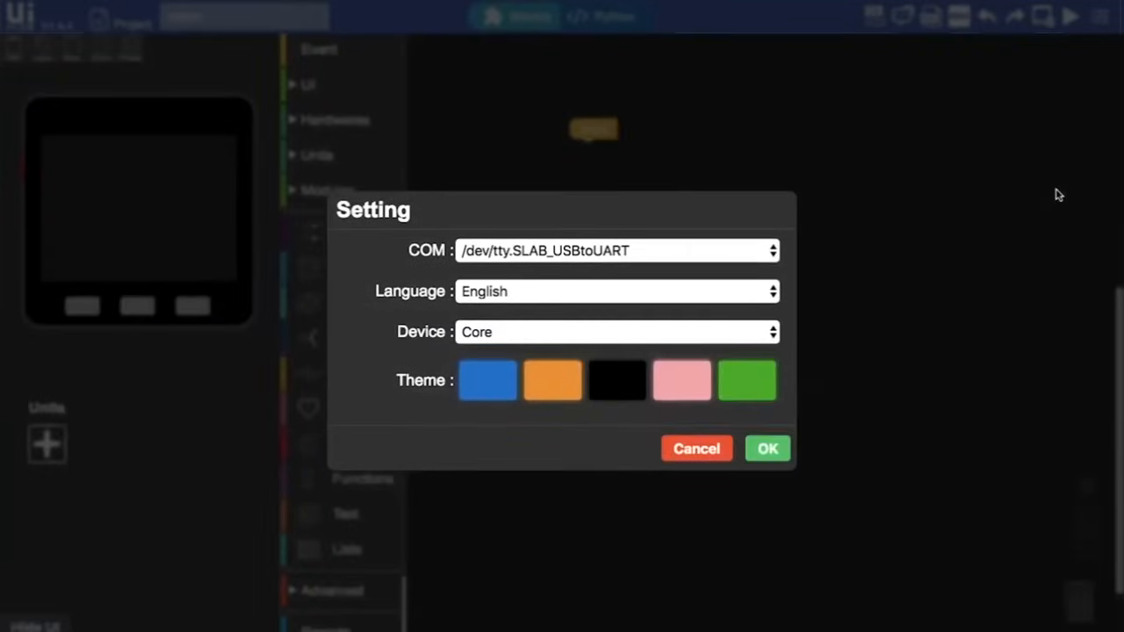
{"action": "left_click", "coordinate": [774, 255]}
{"action": "left_click", "coordinate": [770, 452]}
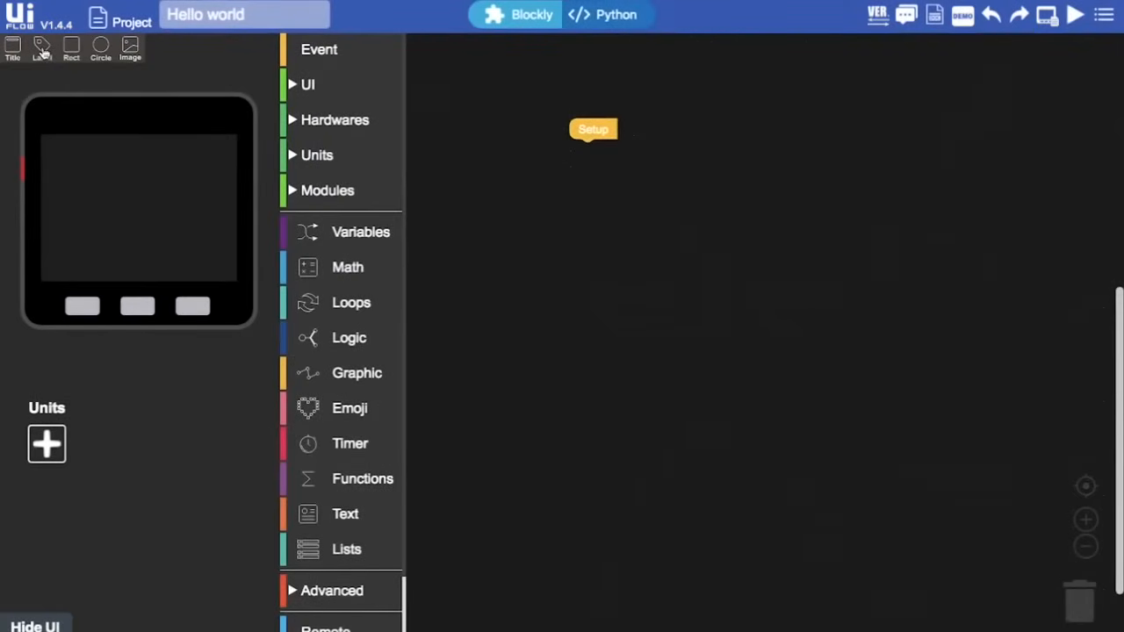
Place a new text label near the screen centre and rename it from label1 to Text1.
{"action": "left_click_drag", "start_coordinate": [41, 53], "coordinate": [119, 178]}
{"action": "left_click_drag", "start_coordinate": [118, 178], "coordinate": [135, 209]}
{"action": "left_click", "coordinate": [137, 207]}
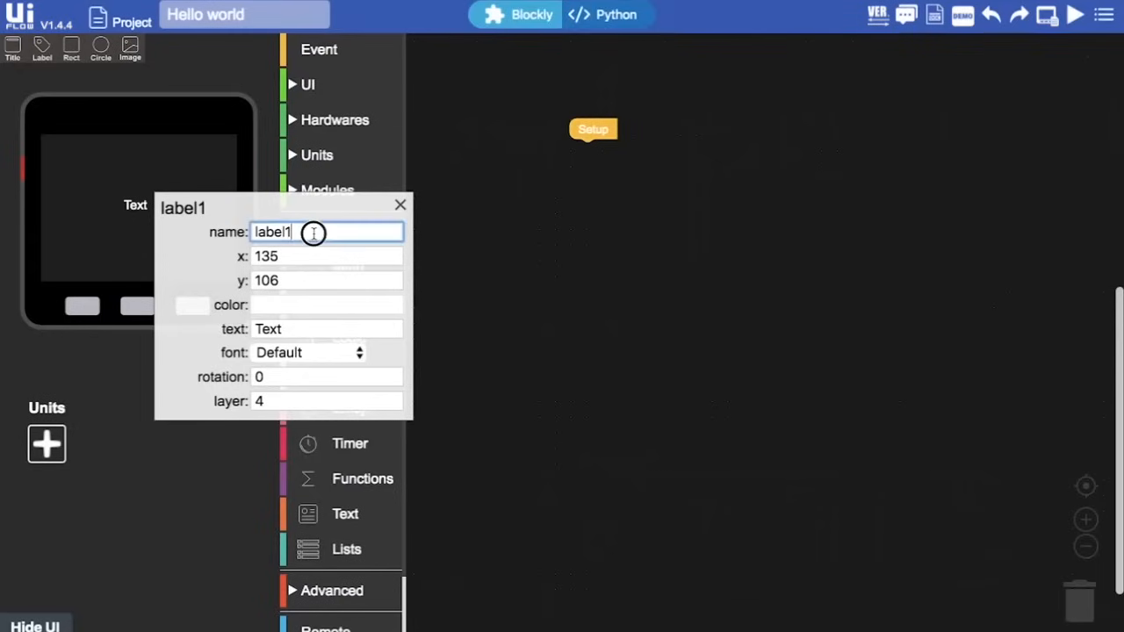
{"action": "left_click_drag", "start_coordinate": [313, 233], "coordinate": [257, 227]}
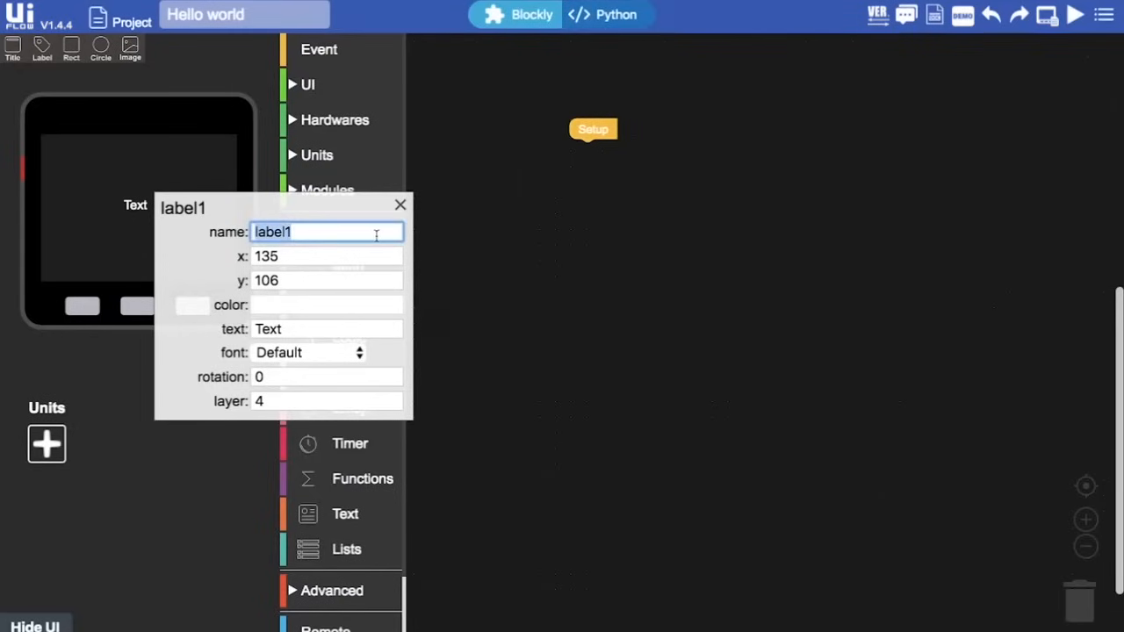
{"action": "type", "text": "Te"}
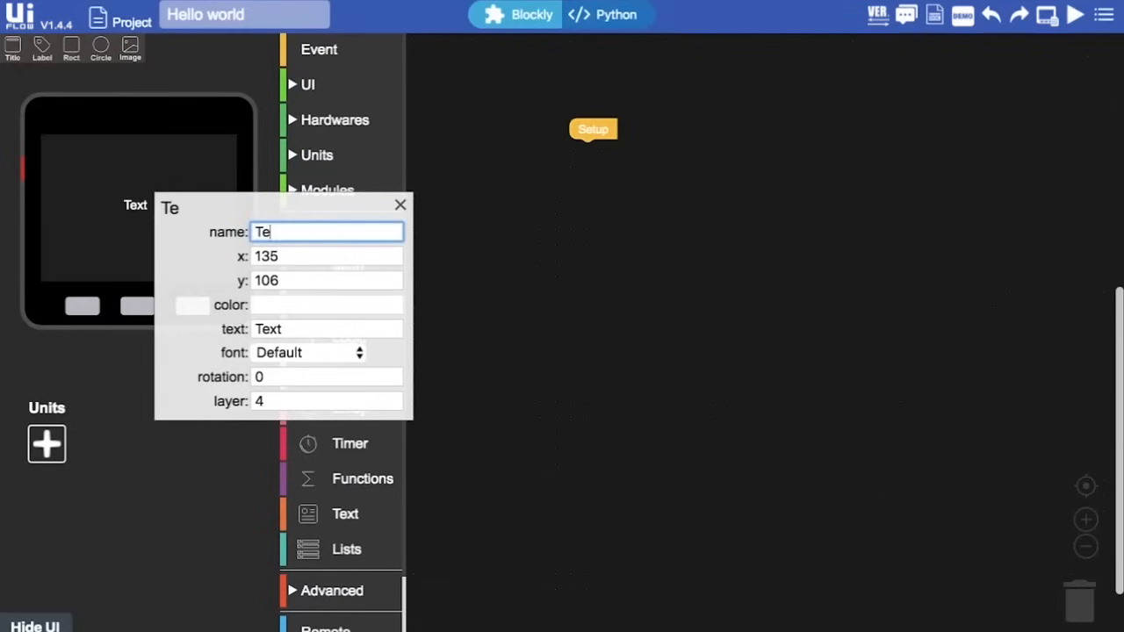
{"action": "type", "text": "xt1"}
Set the Text1 label's position to x 150, y 120.
{"action": "left_click_drag", "start_coordinate": [281, 256], "coordinate": [252, 256]}
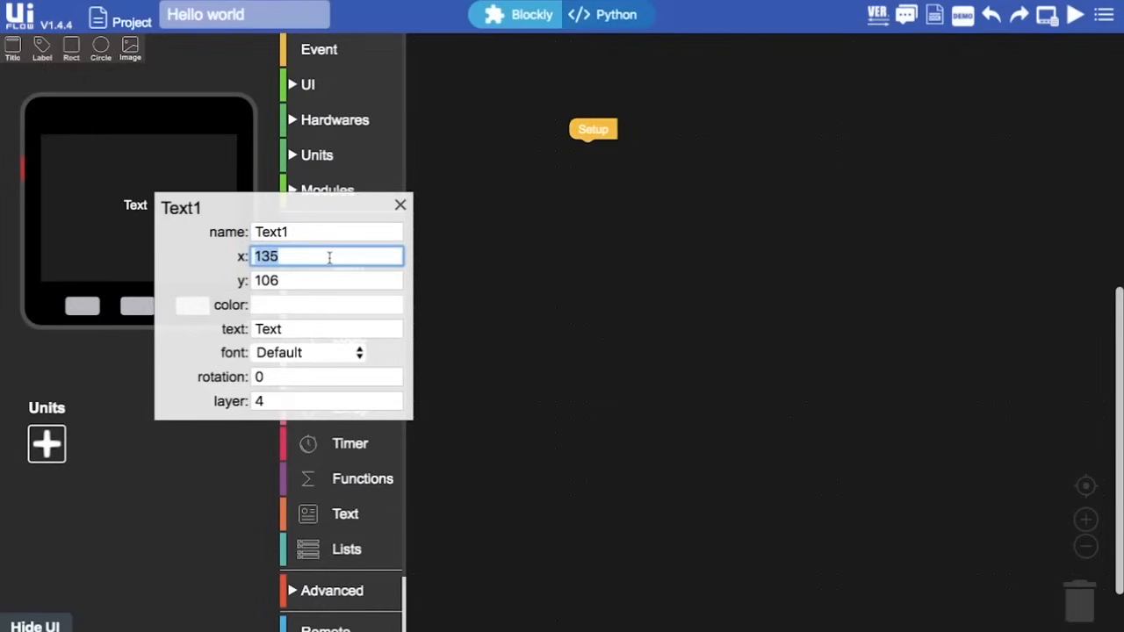
{"action": "type", "text": "50"}
{"action": "left_click", "coordinate": [311, 283]}
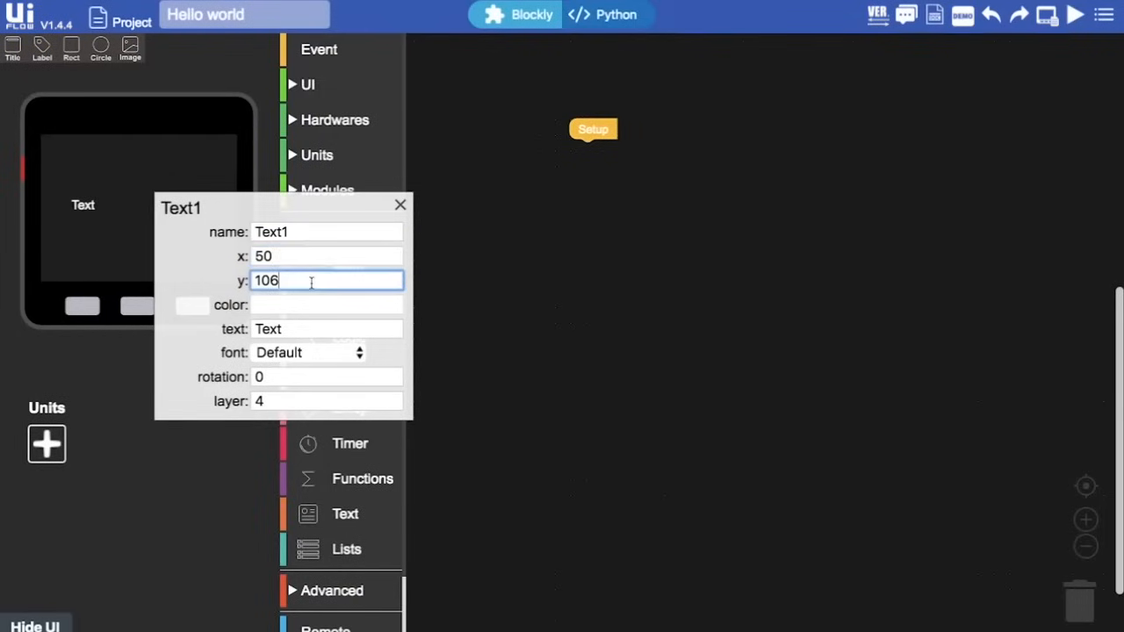
{"action": "key", "text": "BackSpace"}
{"action": "left_click_drag", "start_coordinate": [304, 255], "coordinate": [246, 254]}
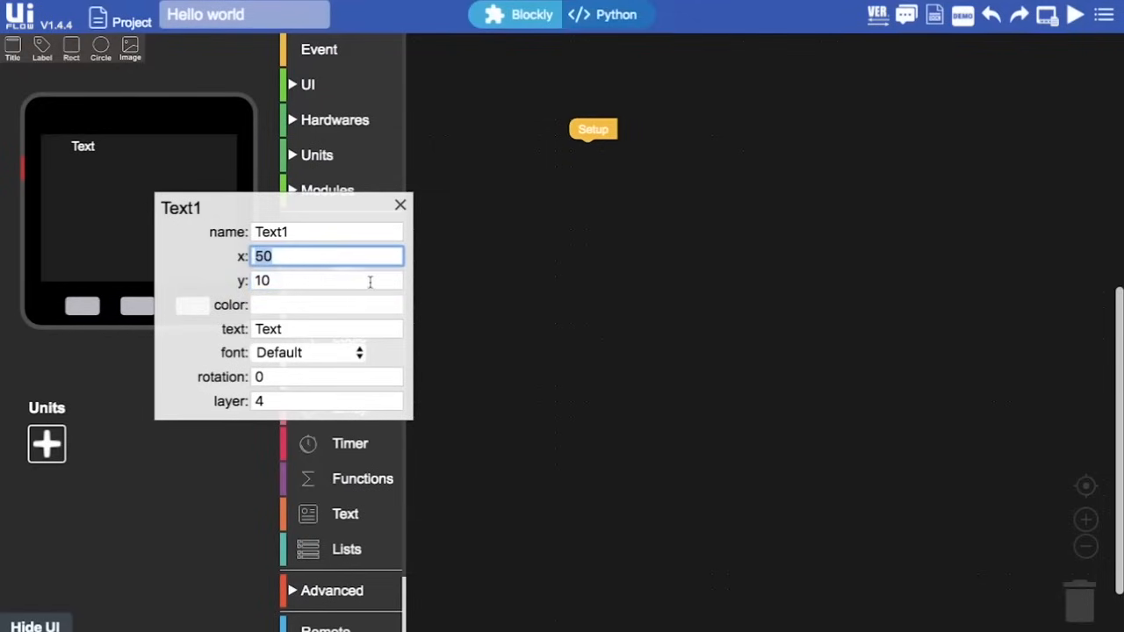
{"action": "type", "text": "160"}
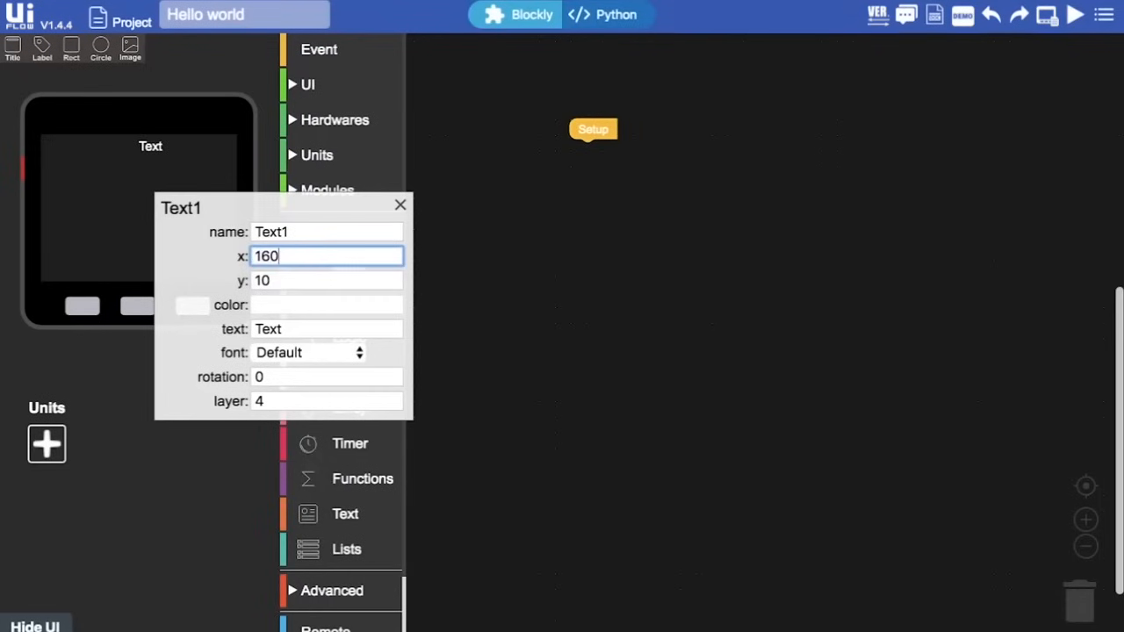
{"action": "key", "text": "BackSpace"}
{"action": "key", "text": "BackSpace"}
{"action": "type", "text": "50"}
{"action": "left_click_drag", "start_coordinate": [298, 280], "coordinate": [243, 281]}
{"action": "type", "text": "120"}
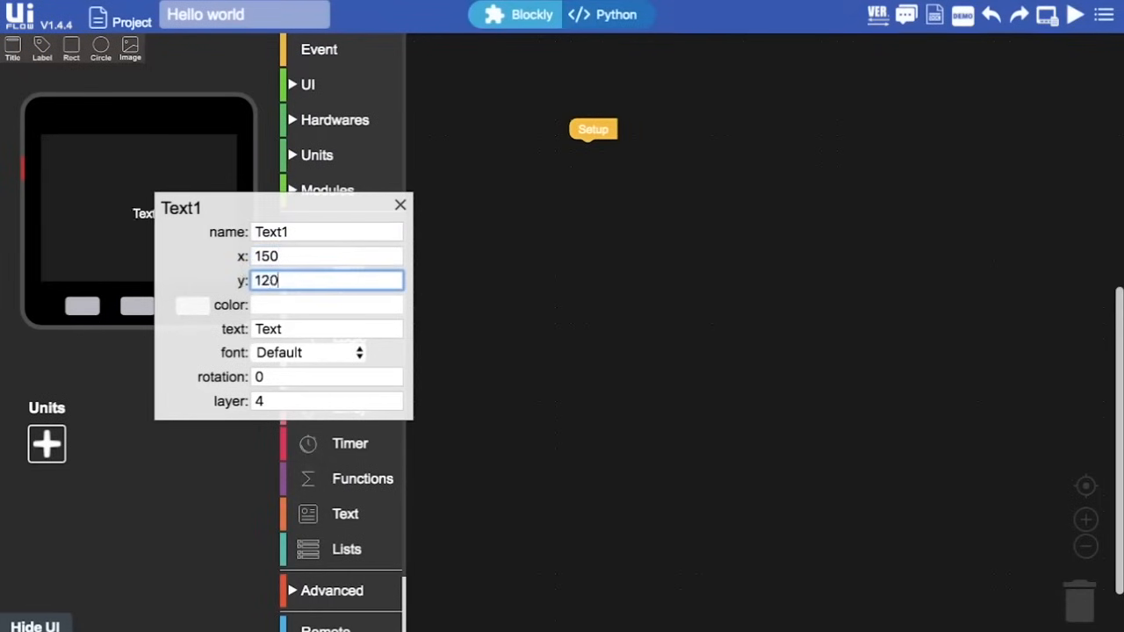
Choose a colour for Text1 and replace its displayed text with Hello.
{"action": "left_click", "coordinate": [295, 303]}
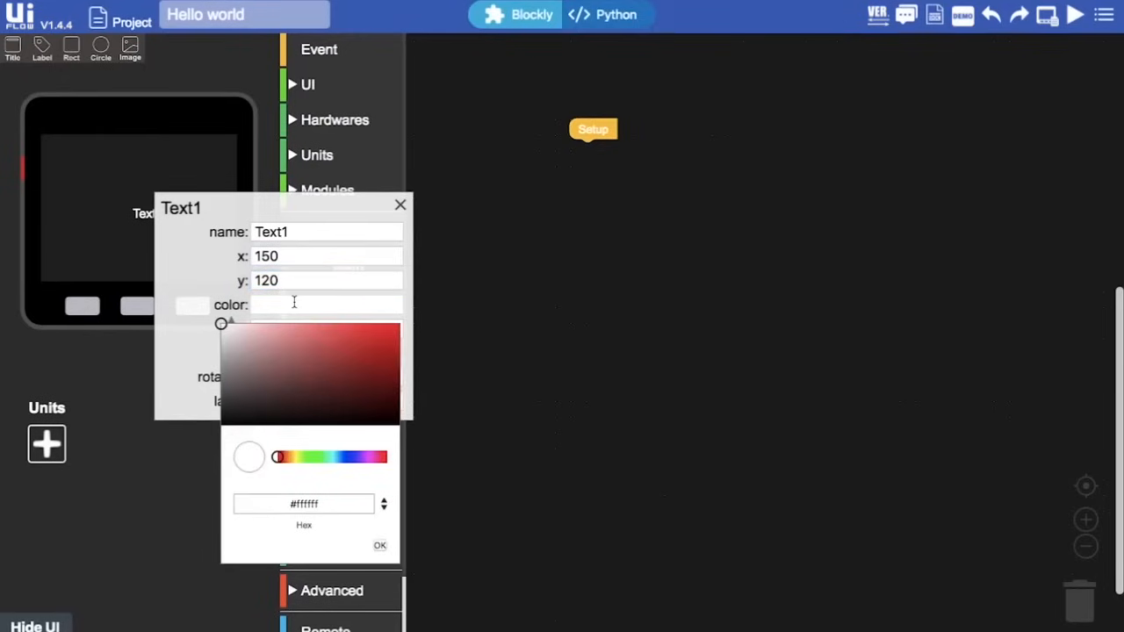
{"action": "mouse_move", "coordinate": [361, 361]}
{"action": "left_mouse_down"}
{"action": "mouse_move", "coordinate": [376, 356]}
{"action": "mouse_move", "coordinate": [259, 351]}
{"action": "mouse_move", "coordinate": [302, 395]}
{"action": "mouse_move", "coordinate": [246, 363]}
{"action": "mouse_move", "coordinate": [221, 323]}
{"action": "left_mouse_up"}
{"action": "left_click", "coordinate": [379, 546]}
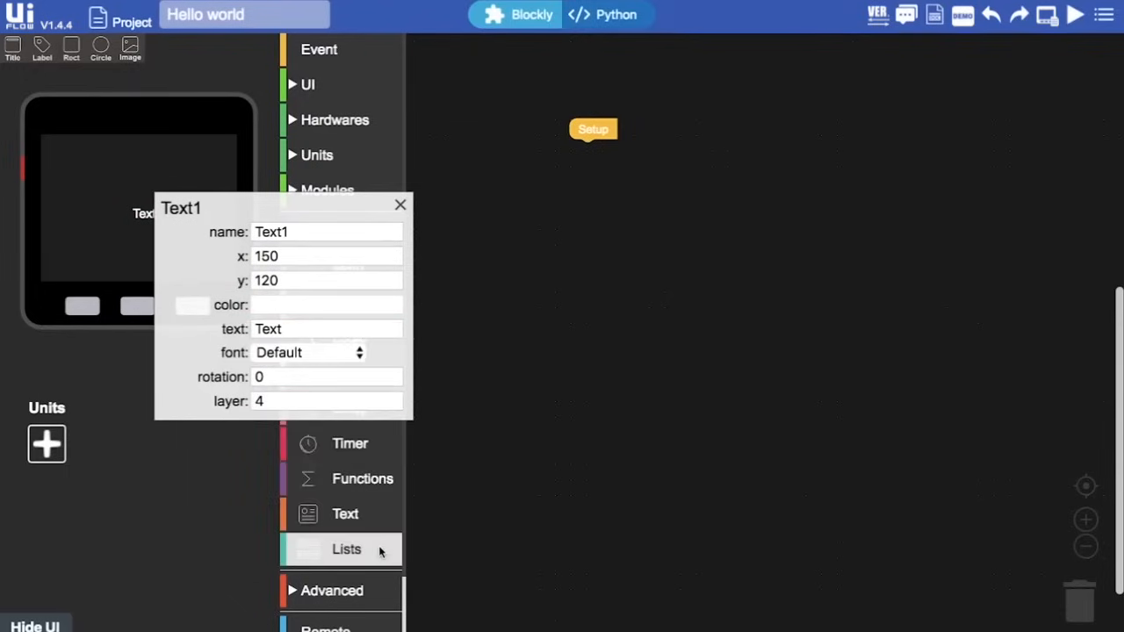
{"action": "left_click", "coordinate": [339, 329]}
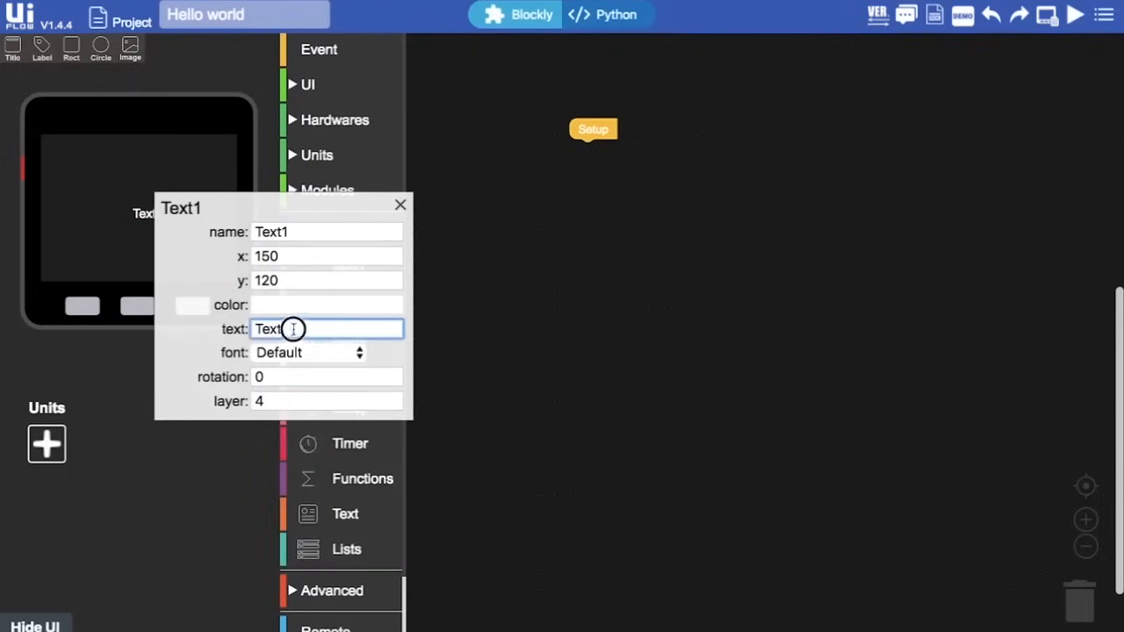
{"action": "double_click", "coordinate": [262, 328]}
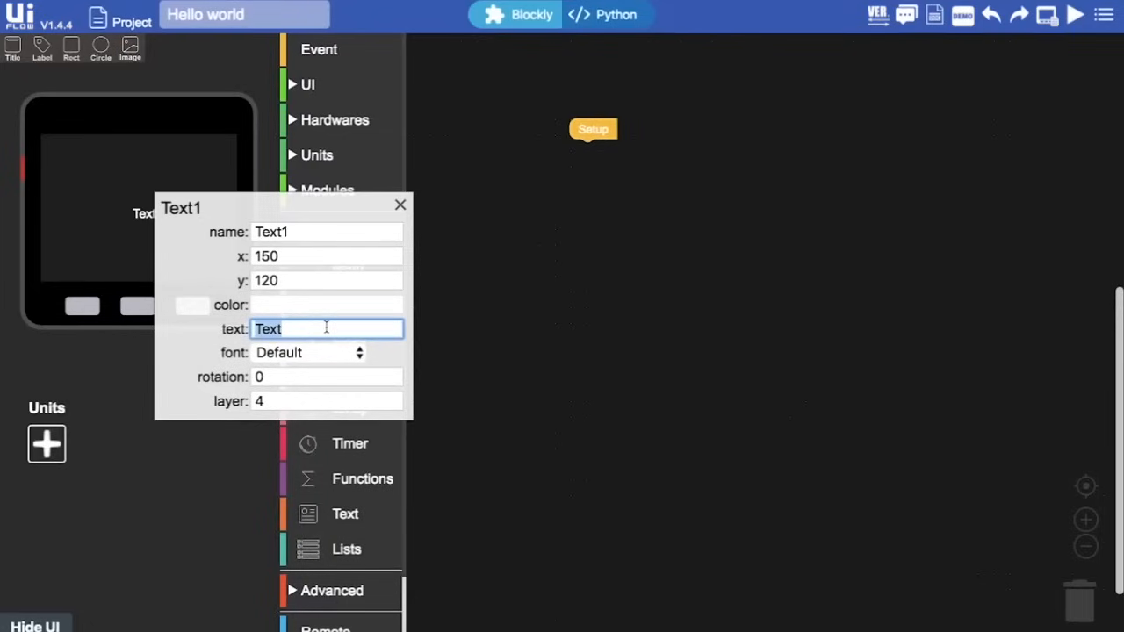
{"action": "key", "text": "BackSpace"}
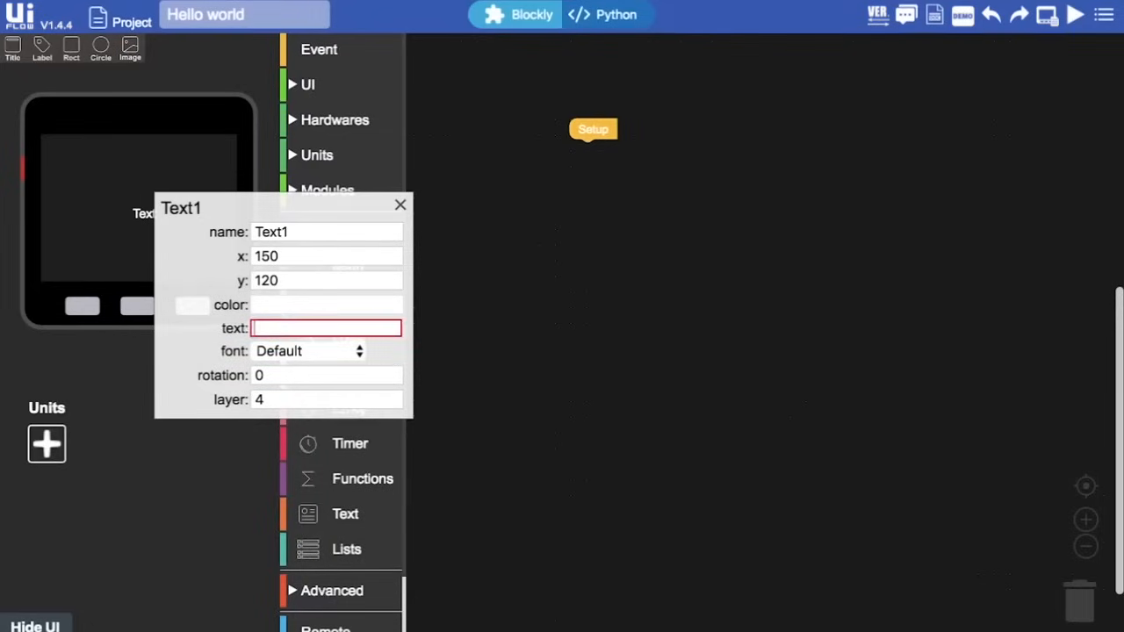
{"action": "type", "text": "Hello"}
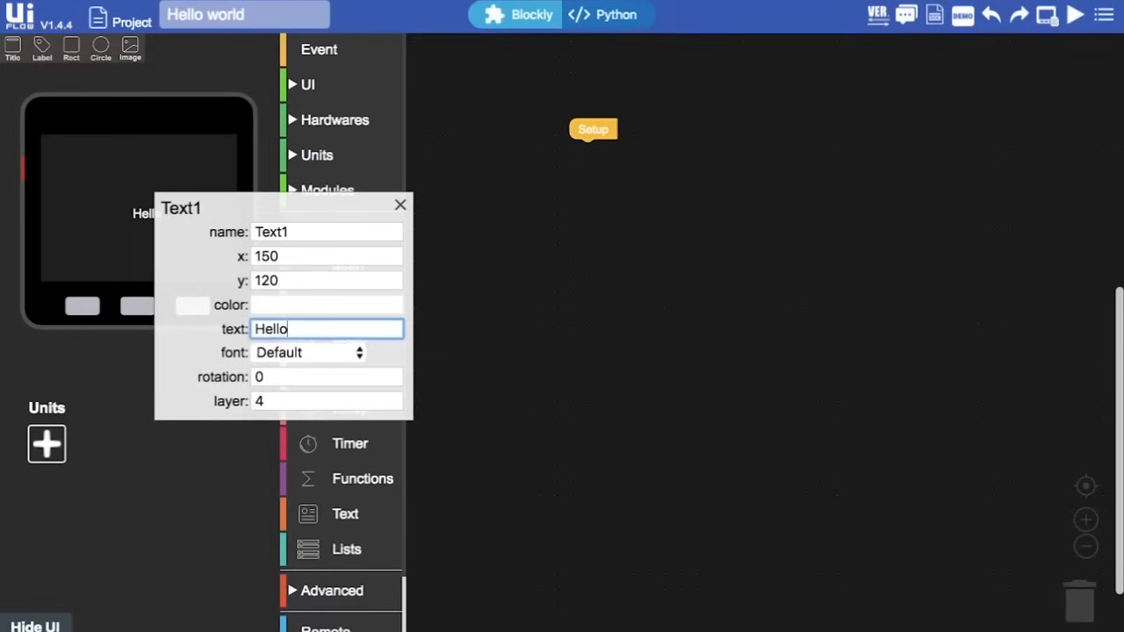
Keep the Default font, reset rotation from 180 to 0, and re-enter layer 4.
{"action": "left_click", "coordinate": [358, 356]}
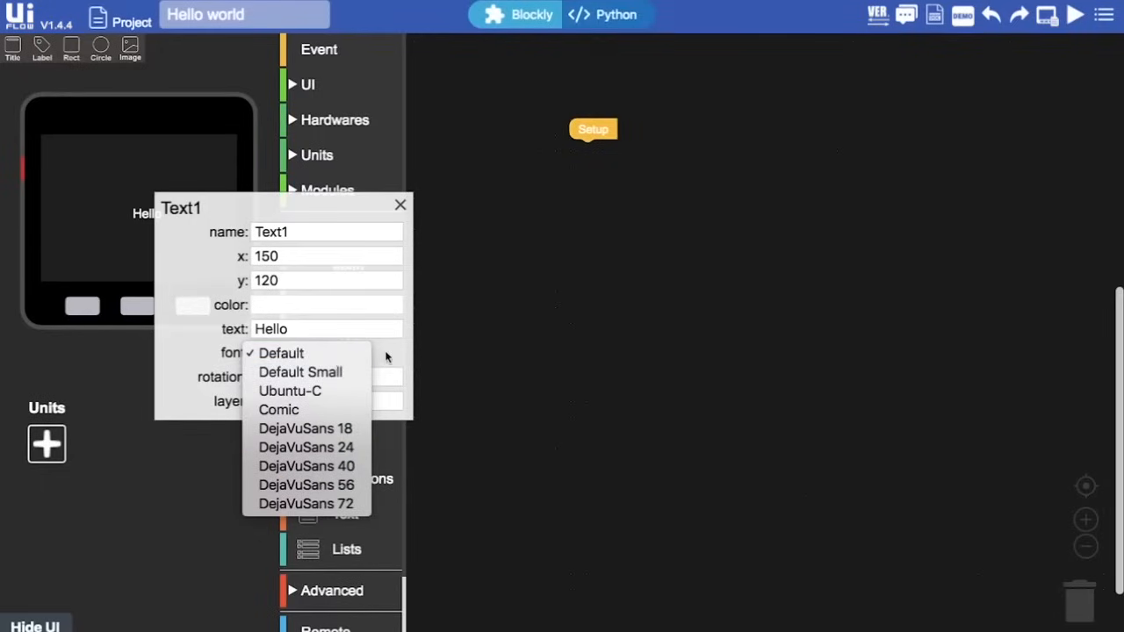
{"action": "left_click", "coordinate": [386, 353]}
{"action": "left_click", "coordinate": [311, 376]}
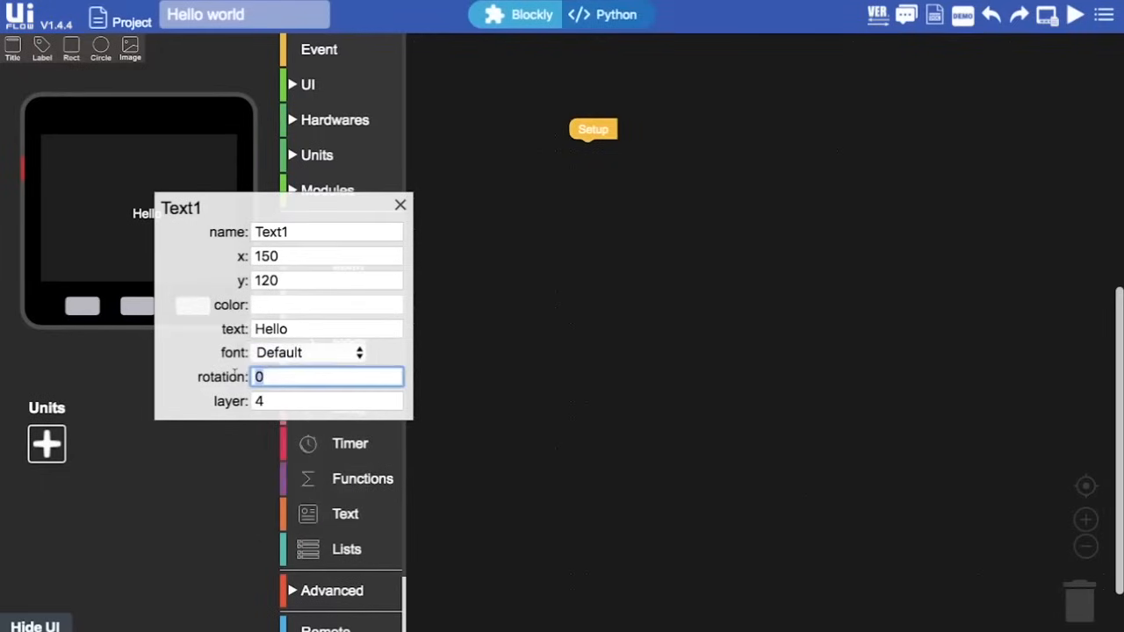
{"action": "type", "text": "18"}
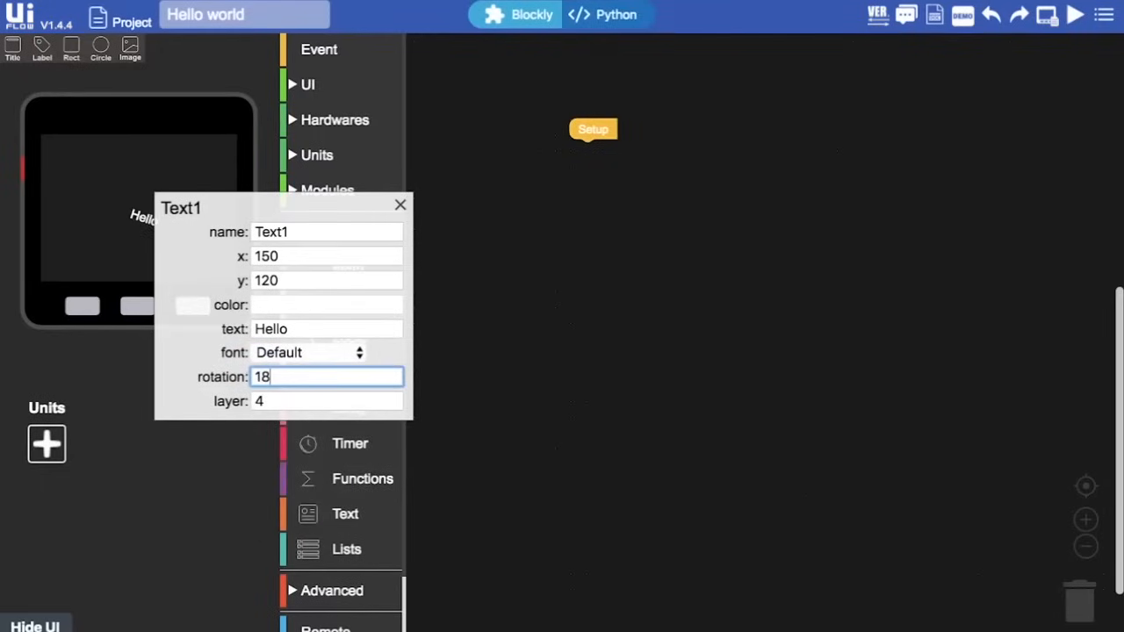
{"action": "type", "text": "0"}
{"action": "key", "text": "BackSpace"}
{"action": "key", "text": "BackSpace"}
{"action": "key", "text": "BackSpace"}
{"action": "type", "text": "0"}
{"action": "left_click", "coordinate": [289, 399]}
{"action": "left_click_drag", "start_coordinate": [289, 399], "coordinate": [245, 397]}
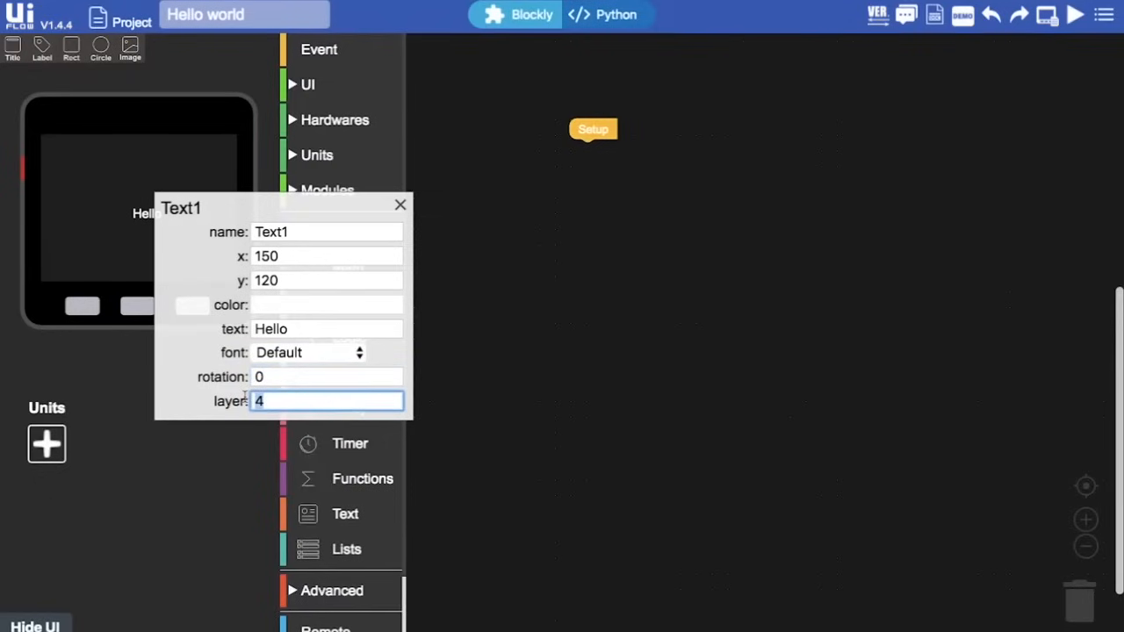
{"action": "key", "text": "BackSpace"}
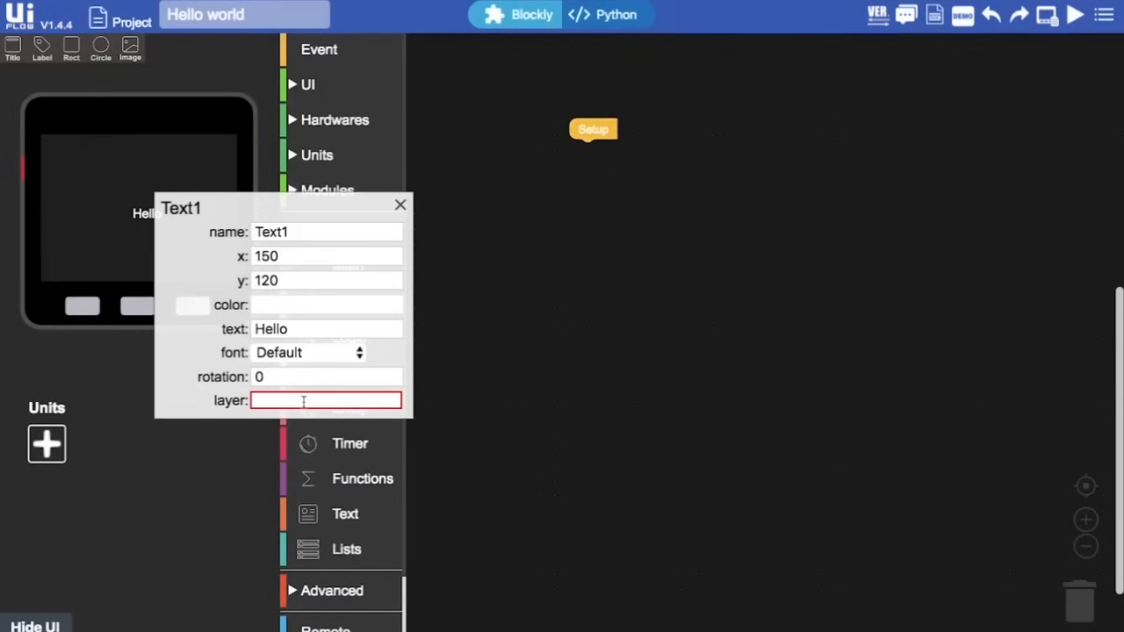
{"action": "type", "text": "4"}
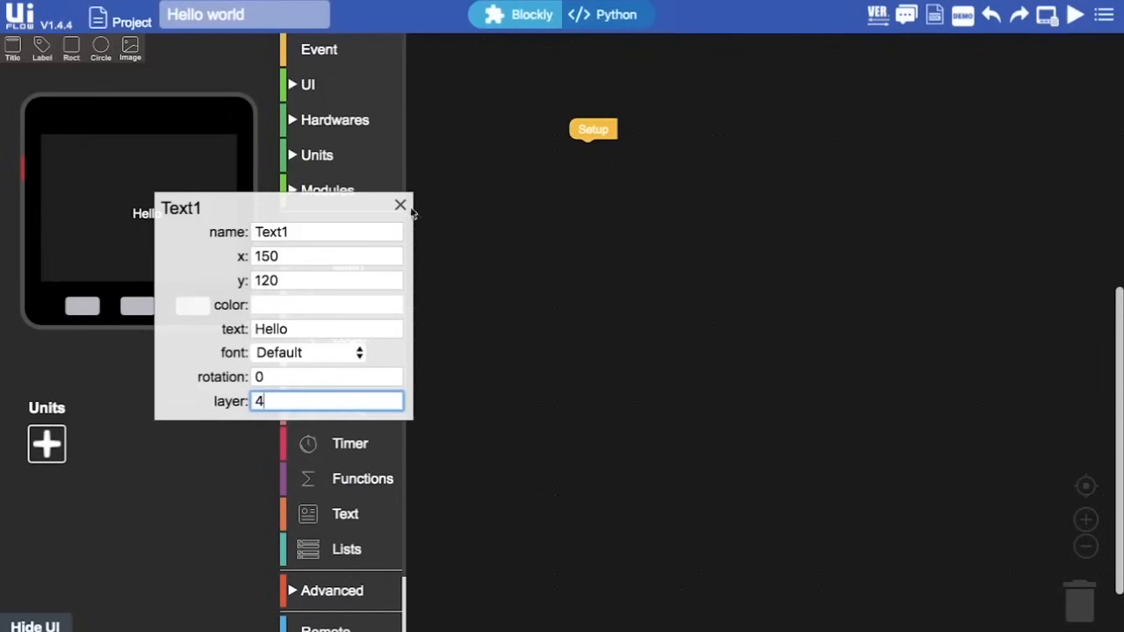
{"action": "left_click", "coordinate": [401, 207]}
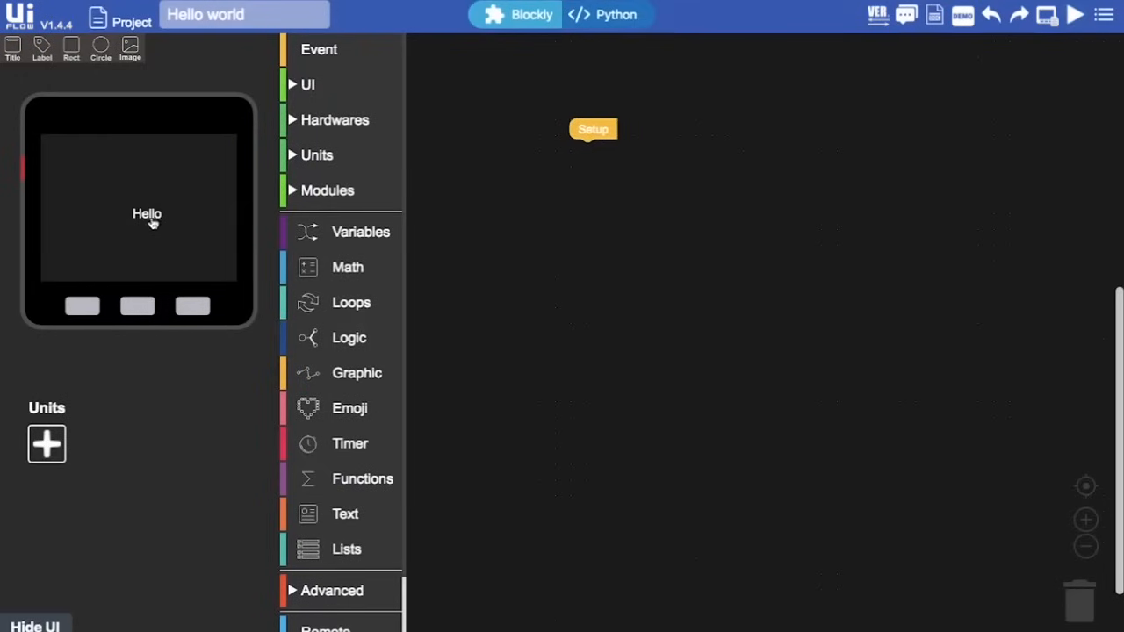
Show the Label blocks under the UI category of the toolbox.
{"action": "left_click", "coordinate": [330, 85]}
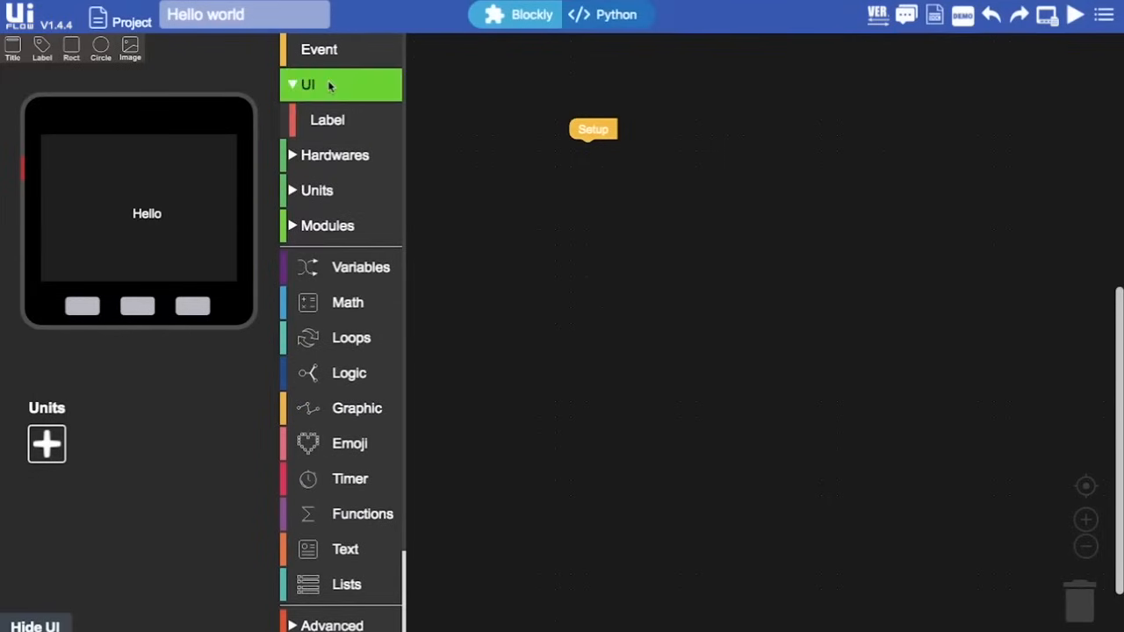
{"action": "left_click", "coordinate": [335, 127]}
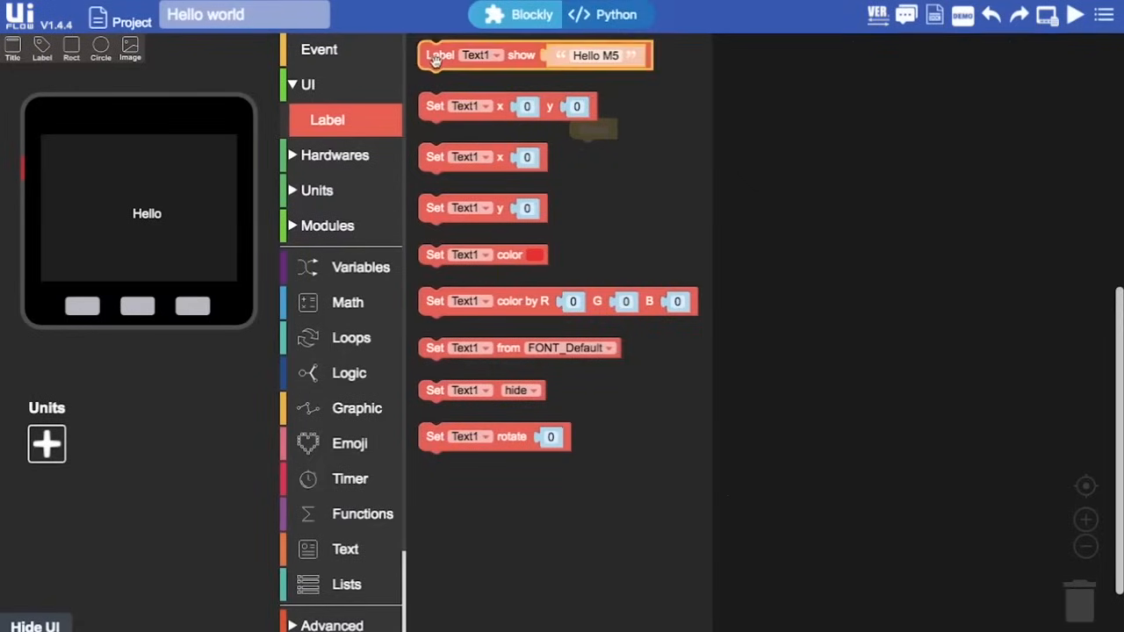
Attach a 'Label Text1 show' block under Setup with the text Hello World.
{"action": "mouse_move", "coordinate": [437, 55]}
{"action": "left_mouse_down"}
{"action": "mouse_move", "coordinate": [512, 145]}
{"action": "mouse_move", "coordinate": [590, 173]}
{"action": "left_mouse_up"}
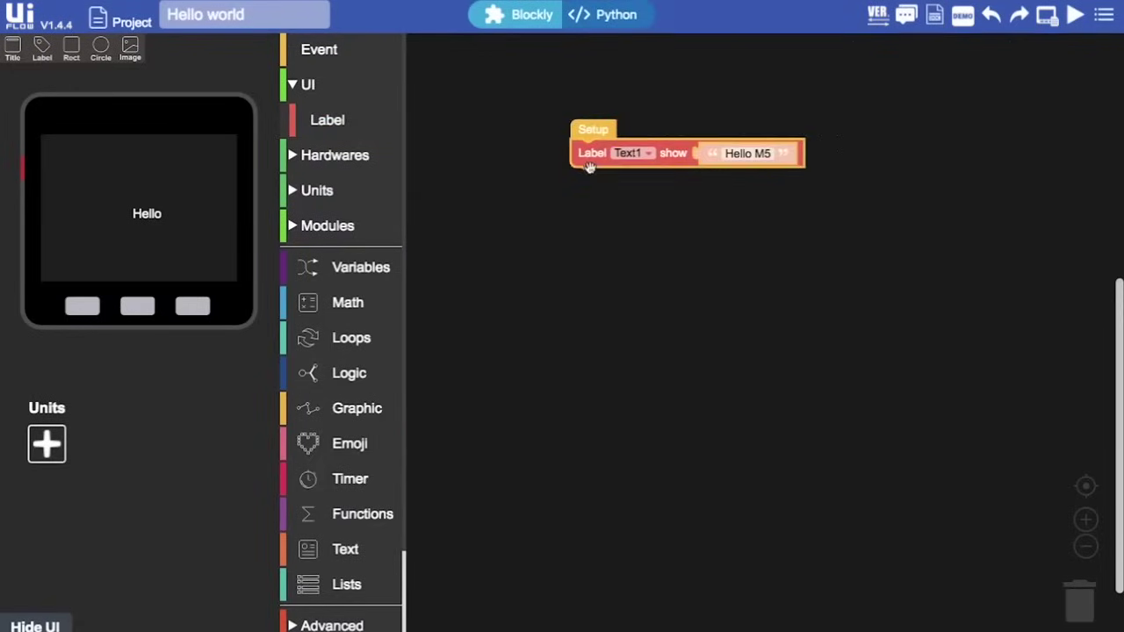
{"action": "left_click", "coordinate": [650, 155]}
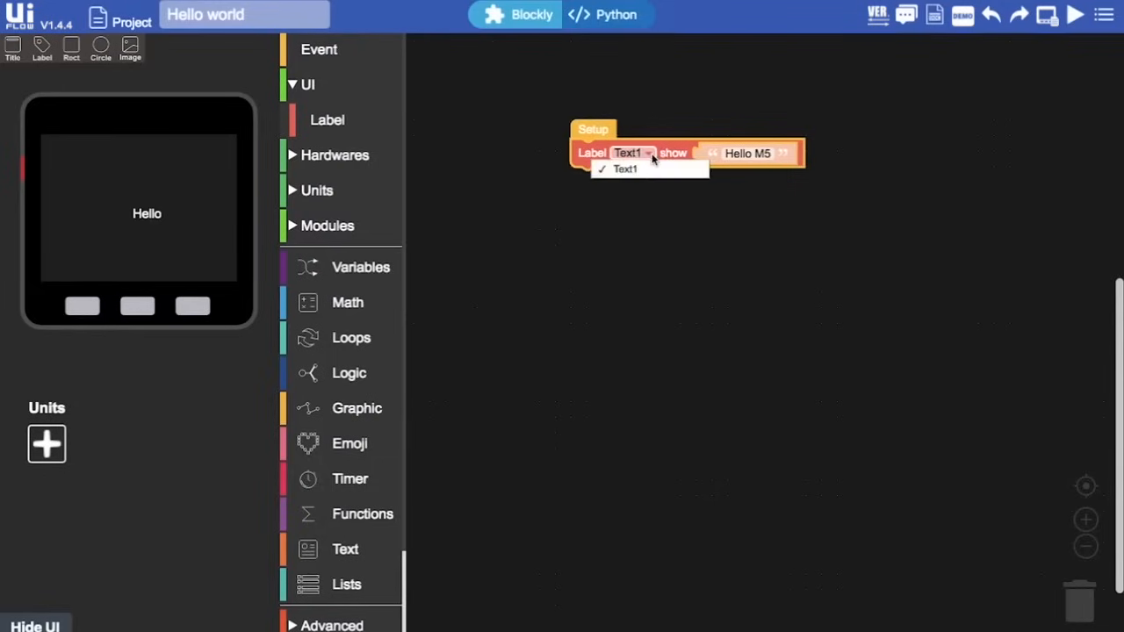
{"action": "left_click", "coordinate": [650, 154]}
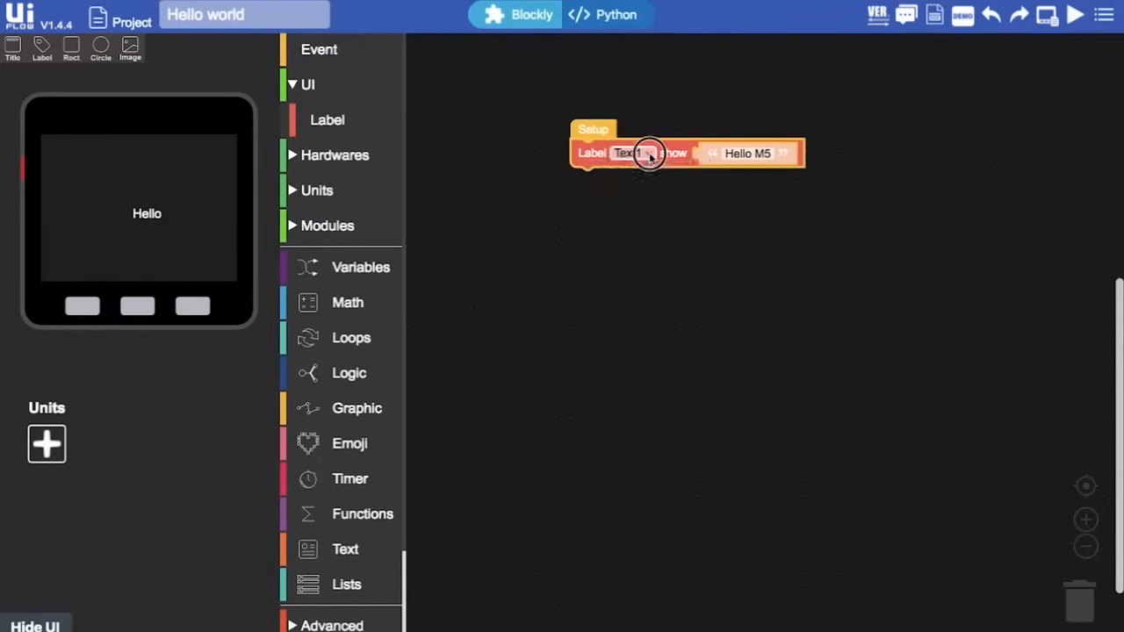
{"action": "left_click", "coordinate": [674, 152]}
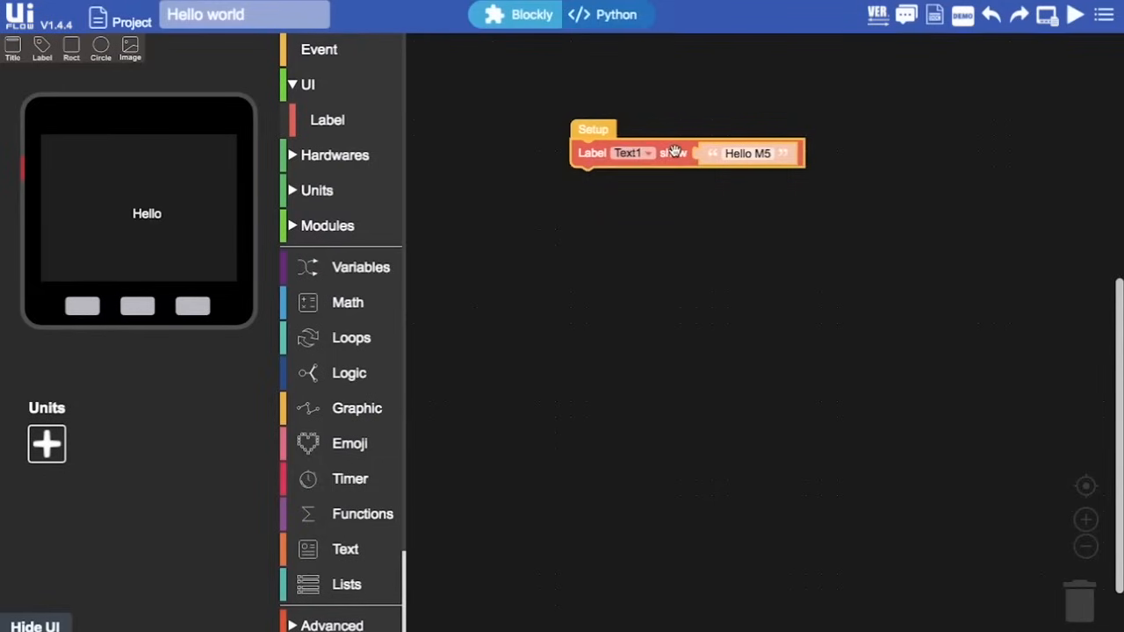
{"action": "left_click", "coordinate": [769, 154]}
{"action": "left_click", "coordinate": [769, 153]}
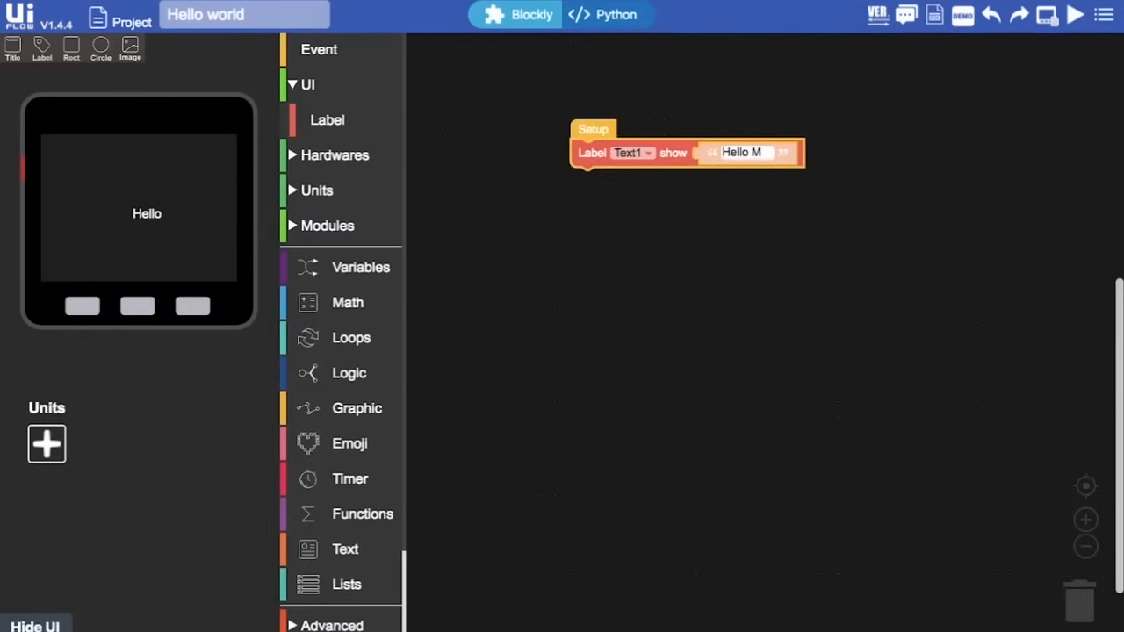
{"action": "key", "text": "BackSpace"}
{"action": "type", "text": "Wor"}
{"action": "type", "text": "ld"}
{"action": "left_click", "coordinate": [839, 205]}
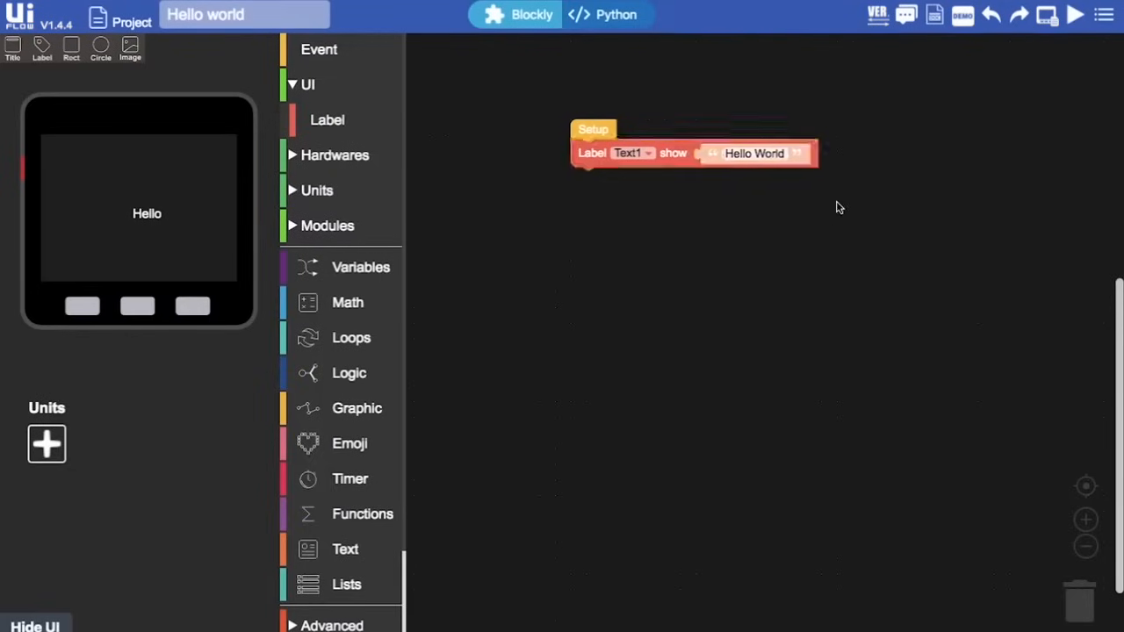
Run the program on the device and move the Setup block up and left.
{"action": "left_click", "coordinate": [1077, 16]}
{"action": "left_click_drag", "start_coordinate": [592, 130], "coordinate": [493, 83]}
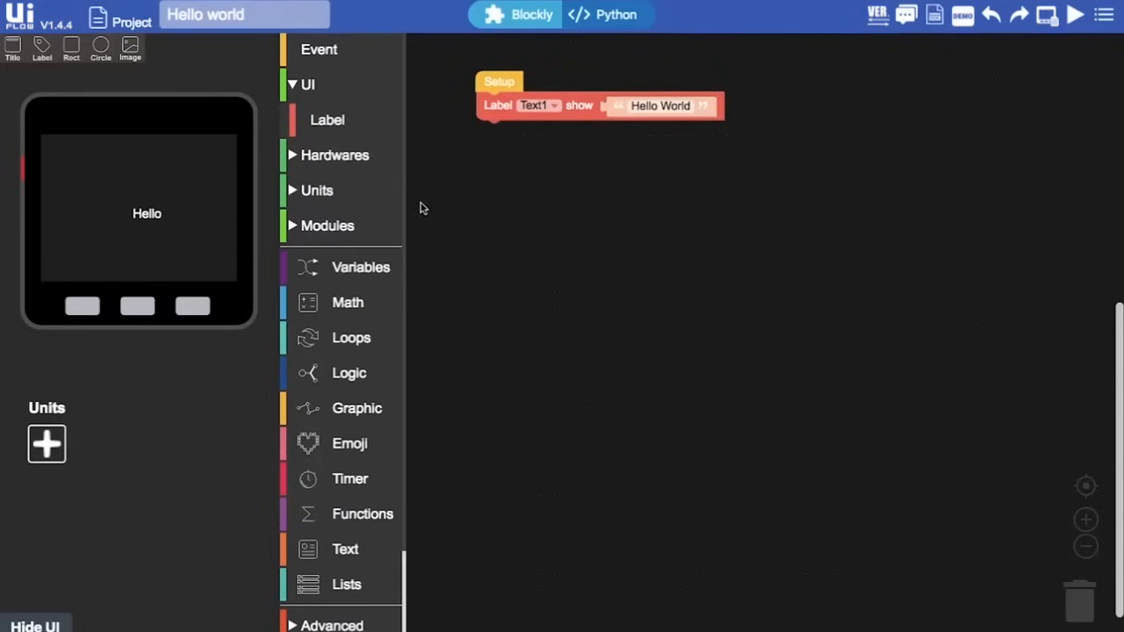
Move the Hello label to the top-left and change the Text1 show text to 'Name: Luke'.
{"action": "left_click_drag", "start_coordinate": [152, 218], "coordinate": [81, 160]}
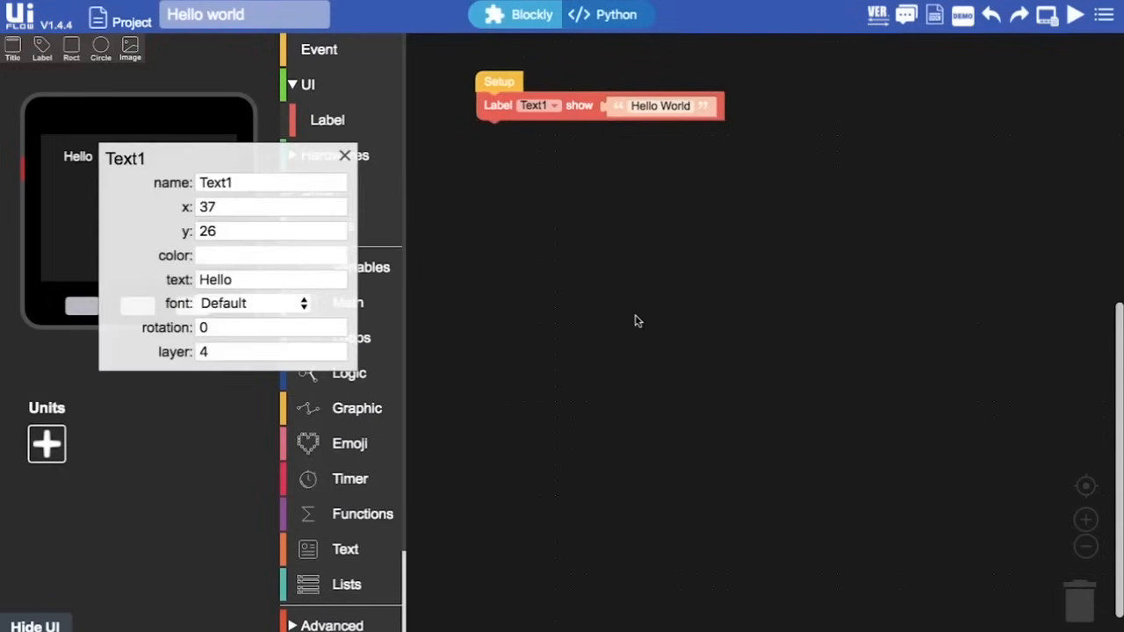
{"action": "left_click", "coordinate": [636, 317]}
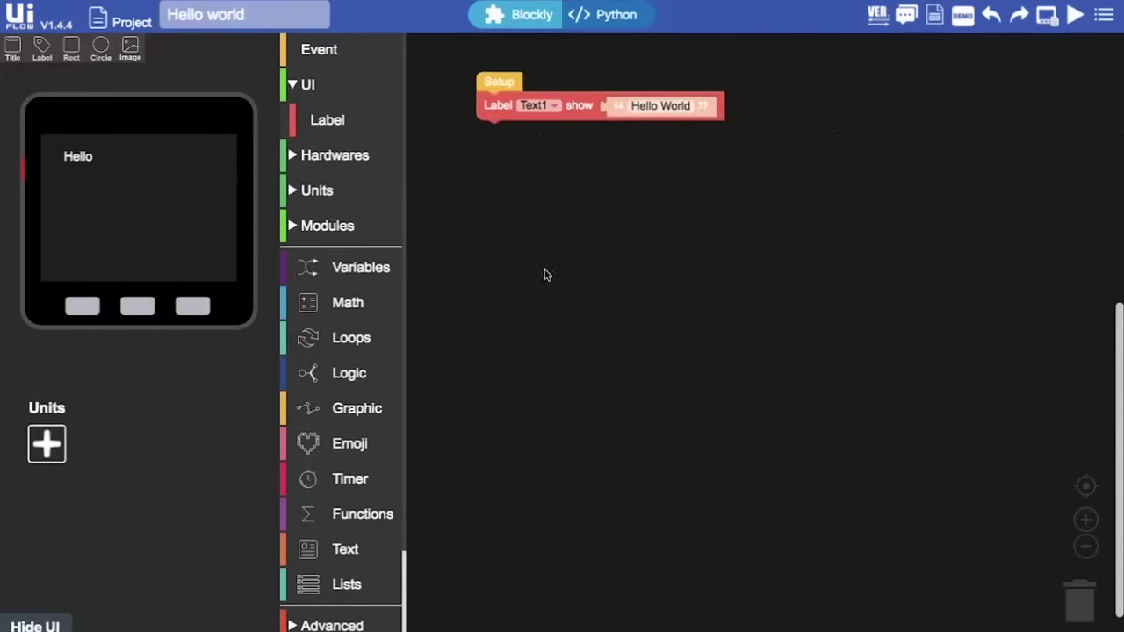
{"action": "left_click", "coordinate": [690, 104]}
{"action": "left_click", "coordinate": [690, 104]}
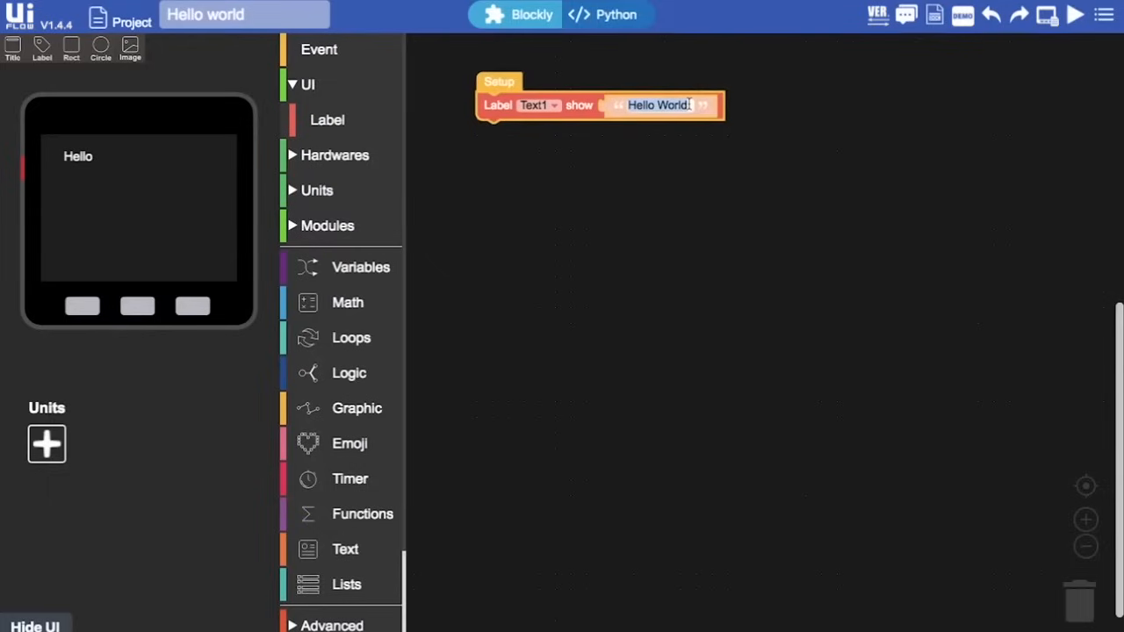
{"action": "key", "text": "BackSpace"}
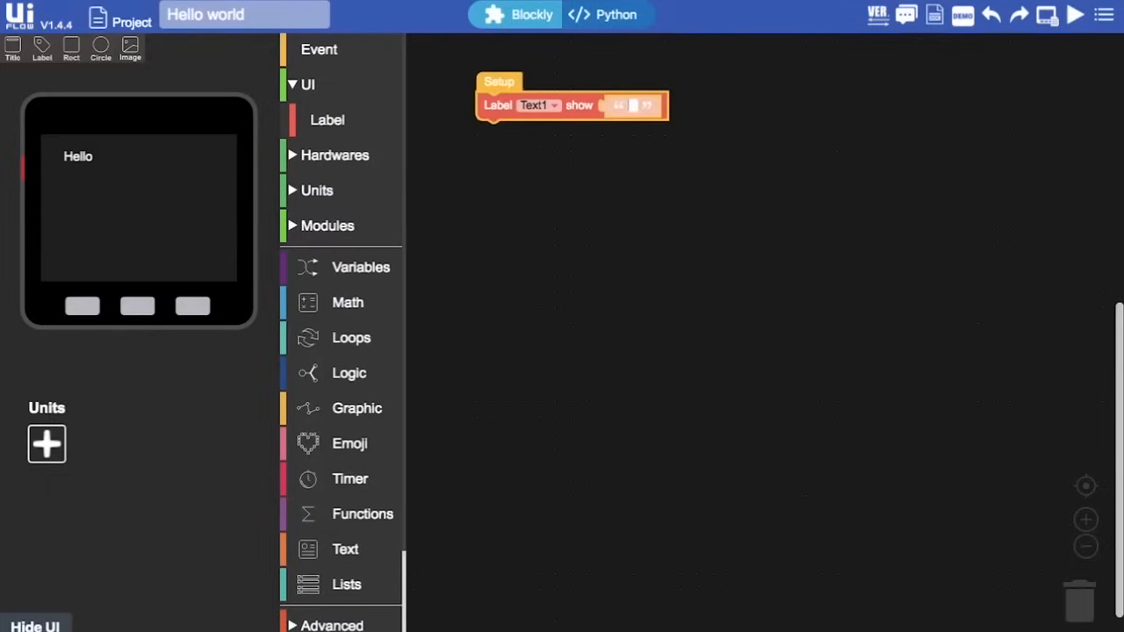
{"action": "type", "text": "Name"}
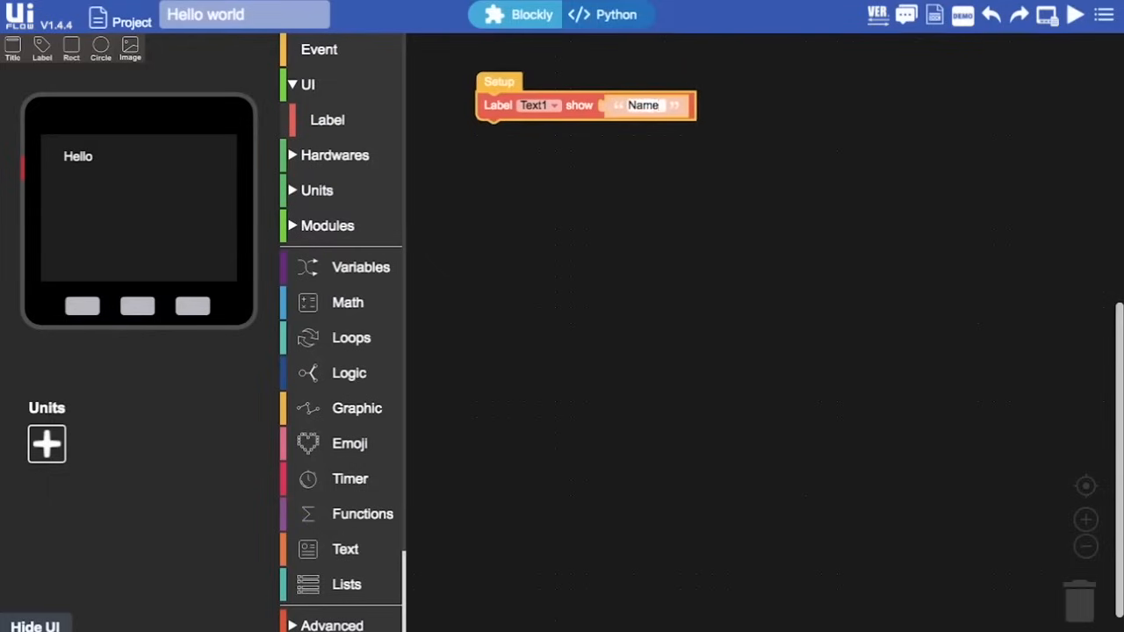
{"action": "type", "text": ": "}
{"action": "type", "text": "Luke"}
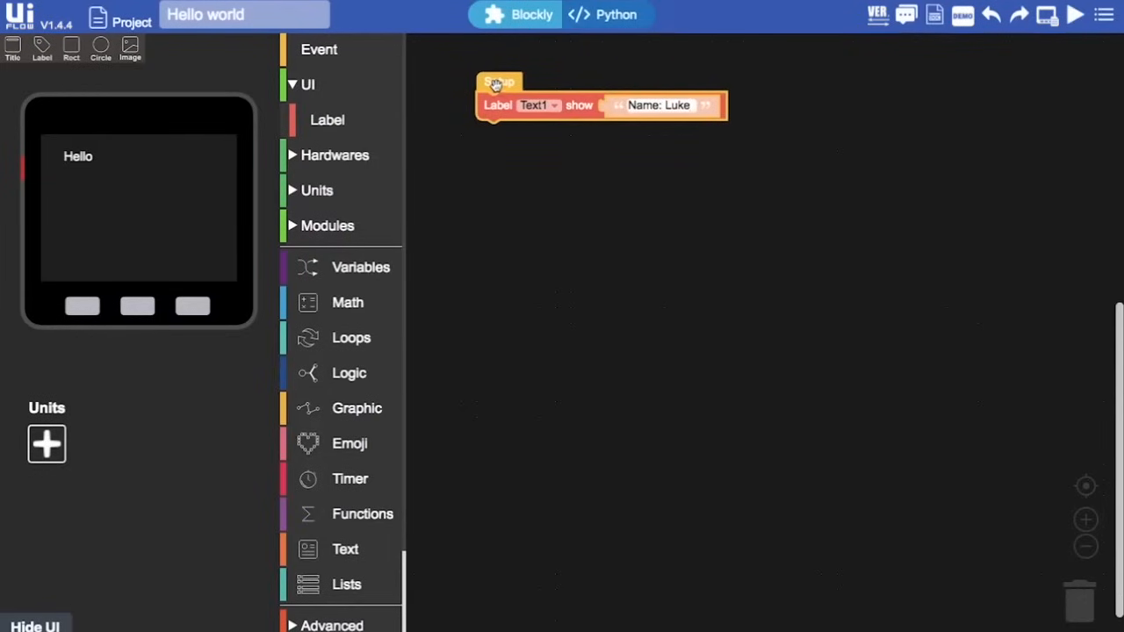
{"action": "left_click_drag", "start_coordinate": [496, 84], "coordinate": [508, 132]}
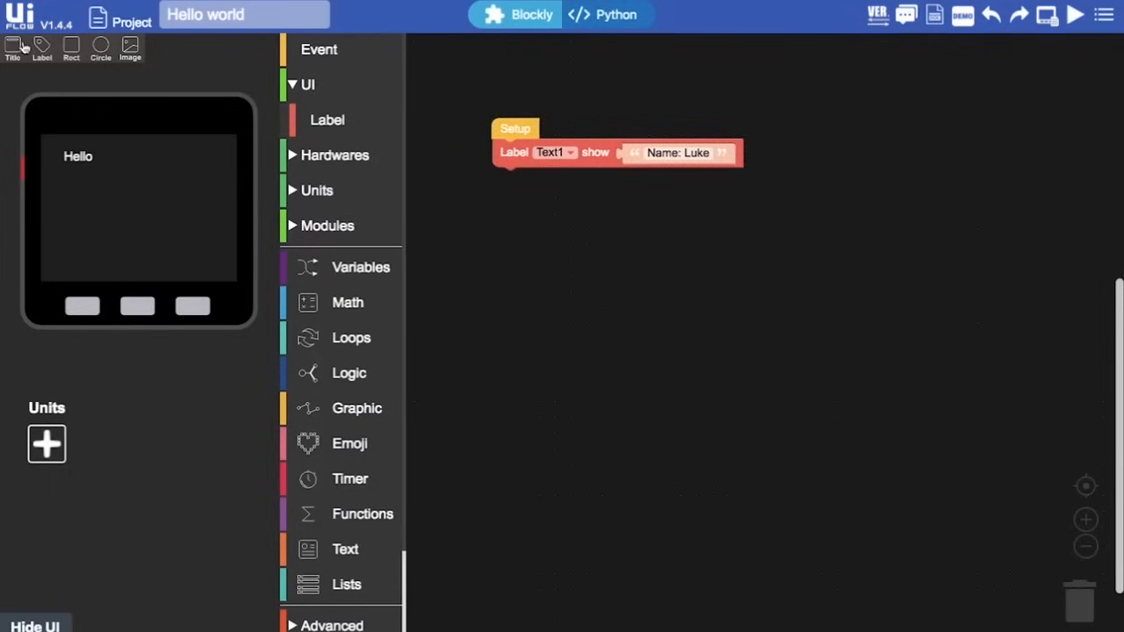
Add label2 to the screen and duplicate the show block as a second row targeting label2.
{"action": "mouse_move", "coordinate": [41, 48]}
{"action": "left_mouse_down"}
{"action": "mouse_move", "coordinate": [75, 147]}
{"action": "mouse_move", "coordinate": [73, 188]}
{"action": "left_mouse_up"}
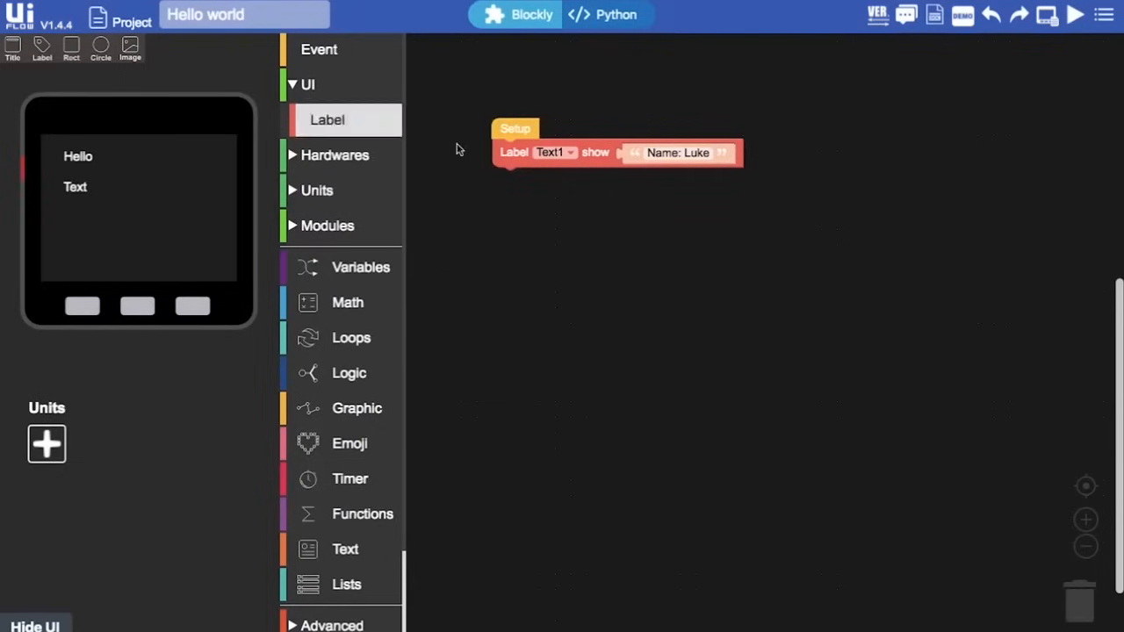
{"action": "right_click", "coordinate": [514, 155]}
{"action": "left_click", "coordinate": [548, 173]}
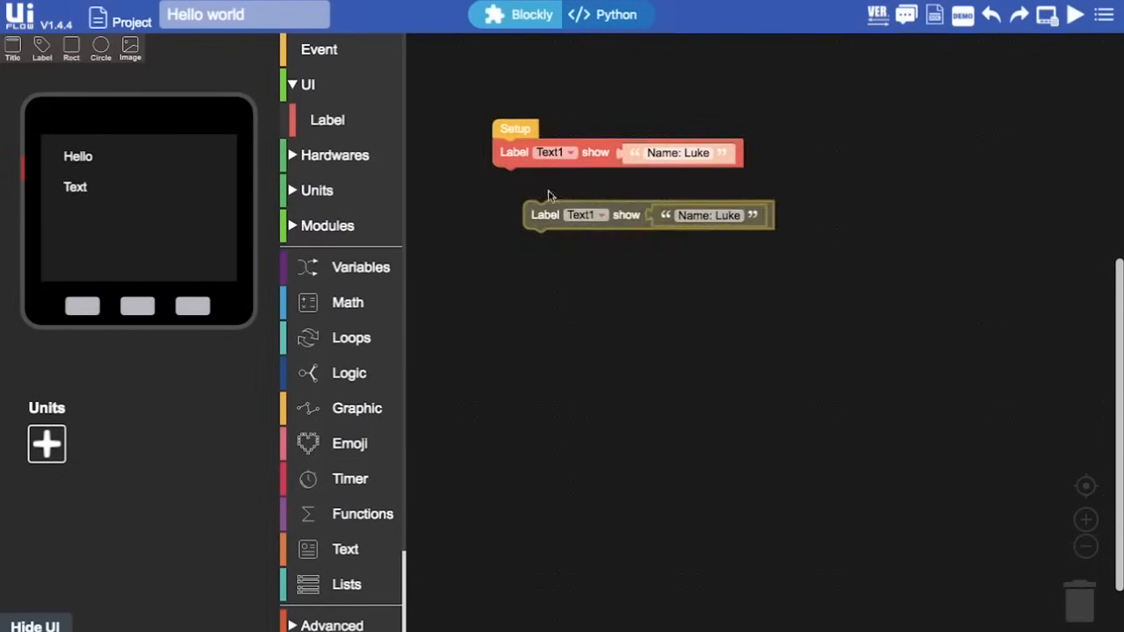
{"action": "left_click", "coordinate": [548, 214]}
{"action": "left_click_drag", "start_coordinate": [548, 214], "coordinate": [517, 182]}
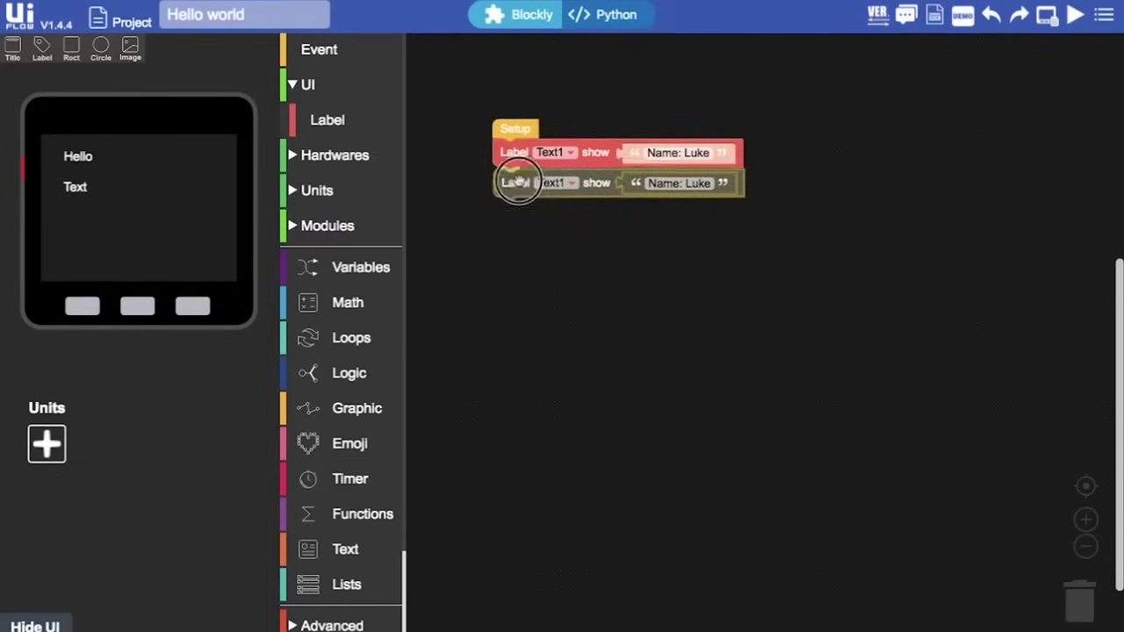
{"action": "left_click", "coordinate": [570, 181]}
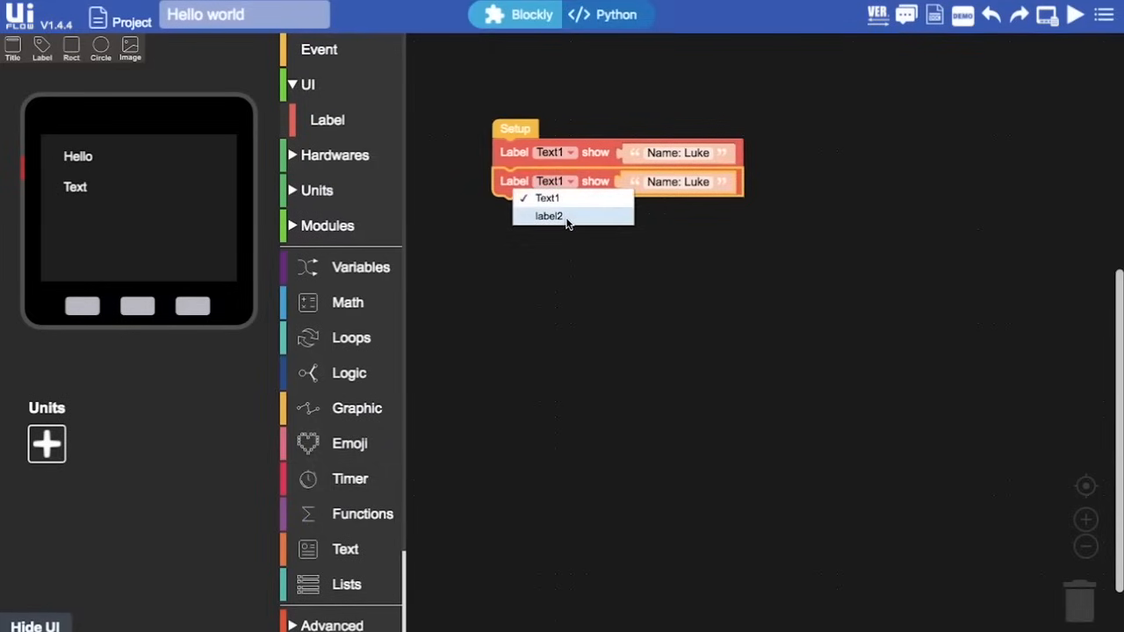
{"action": "left_click", "coordinate": [567, 217]}
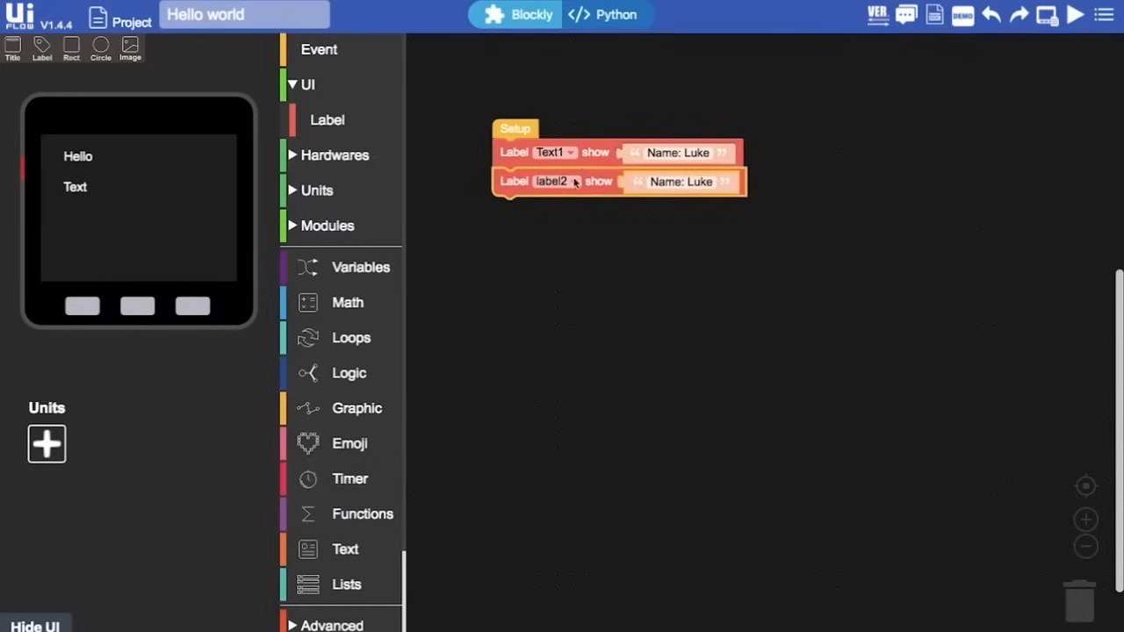
{"action": "left_click", "coordinate": [575, 182]}
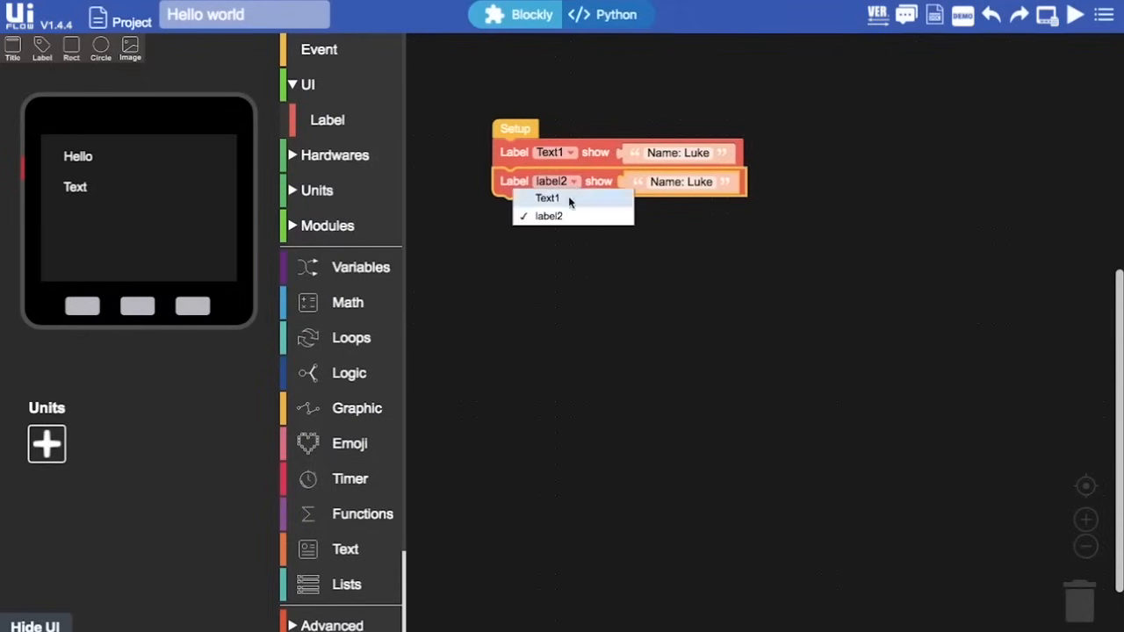
{"action": "left_click", "coordinate": [559, 216]}
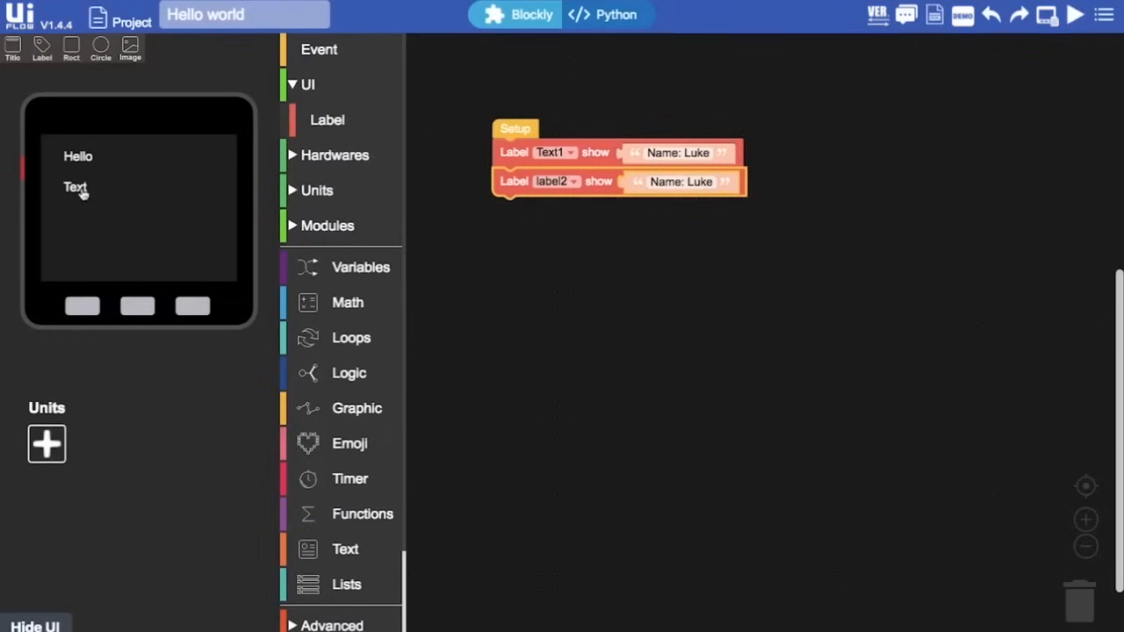
Change the label2 row's text from 'Name: Luke' to 'Phone: 12345678'.
{"action": "left_click", "coordinate": [685, 182]}
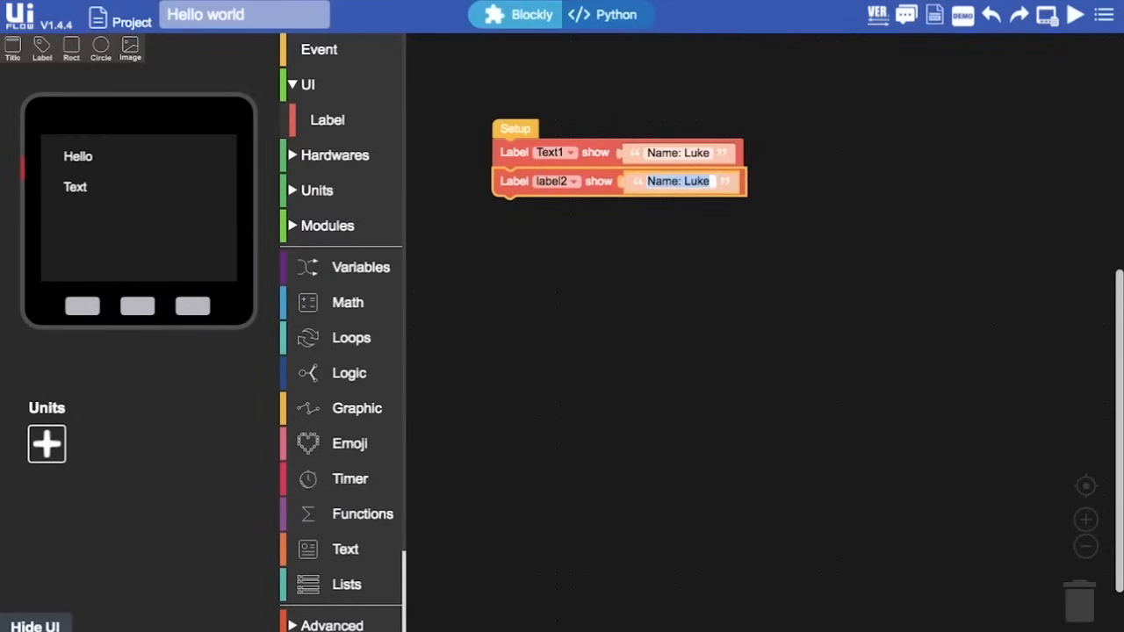
{"action": "key", "text": "BackSpace"}
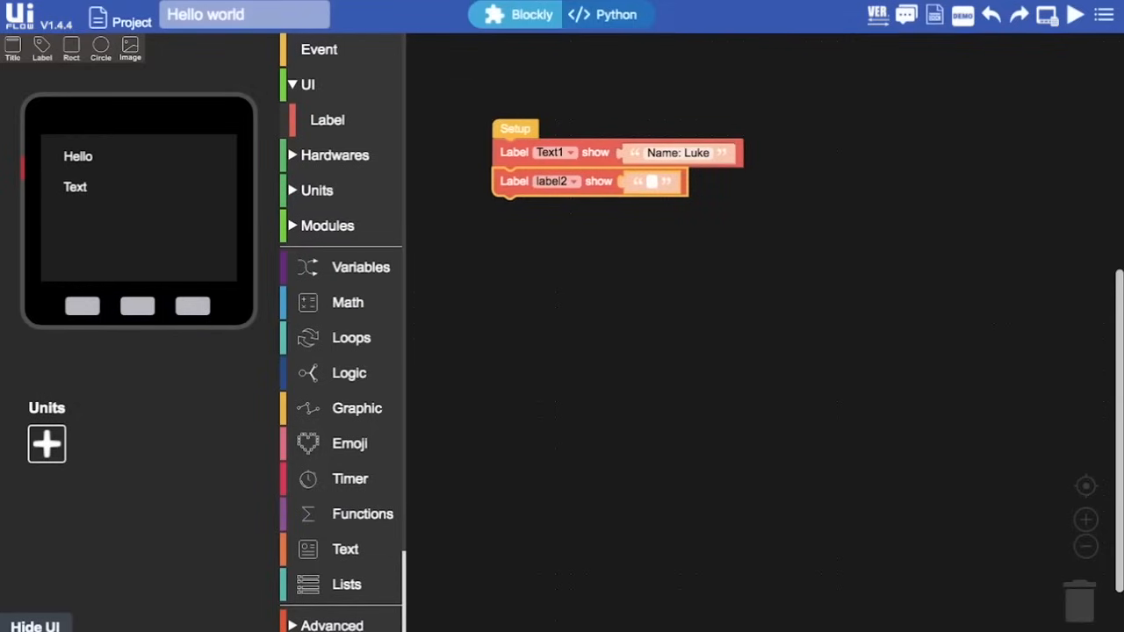
{"action": "type", "text": "P"}
{"action": "type", "text": "hone"}
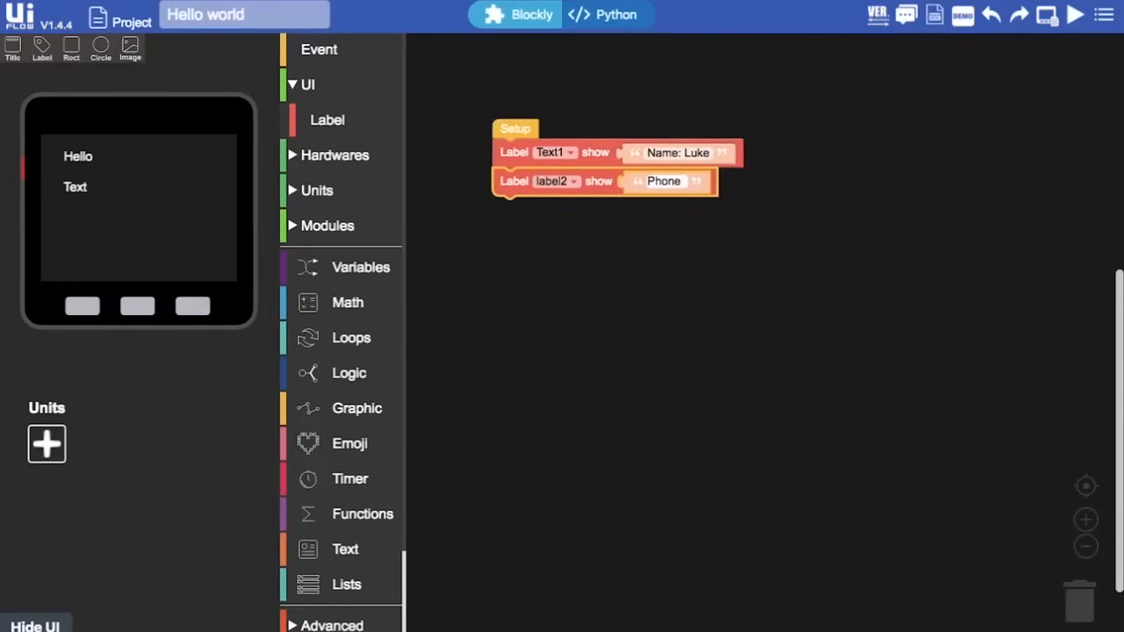
{"action": "type", "text": ": 1234"}
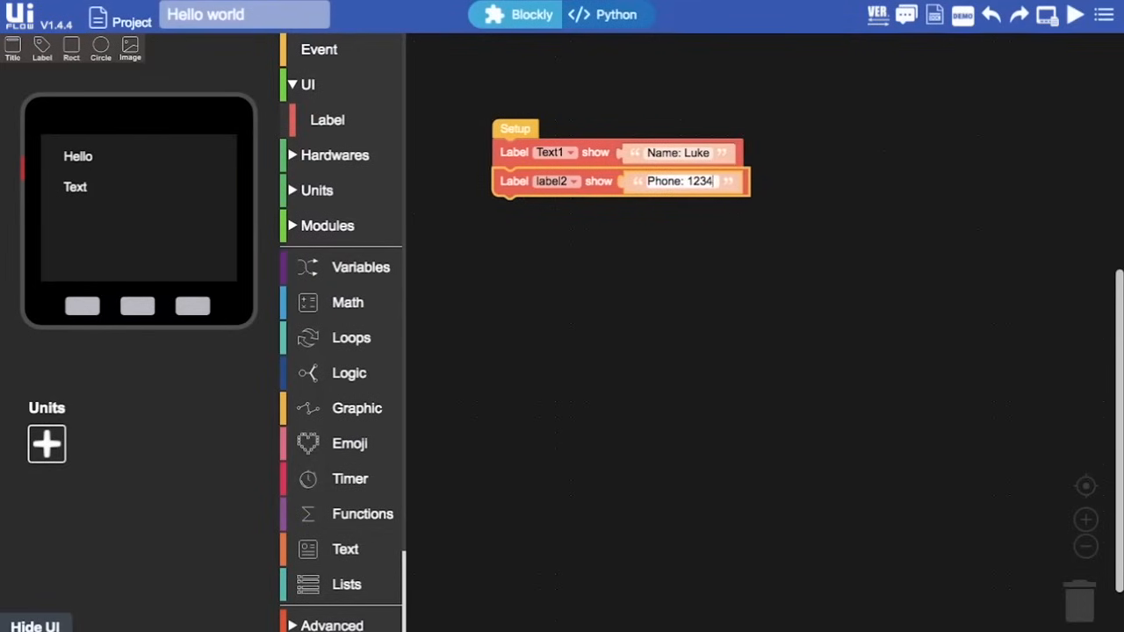
{"action": "type", "text": "5678"}
{"action": "left_click", "coordinate": [841, 387]}
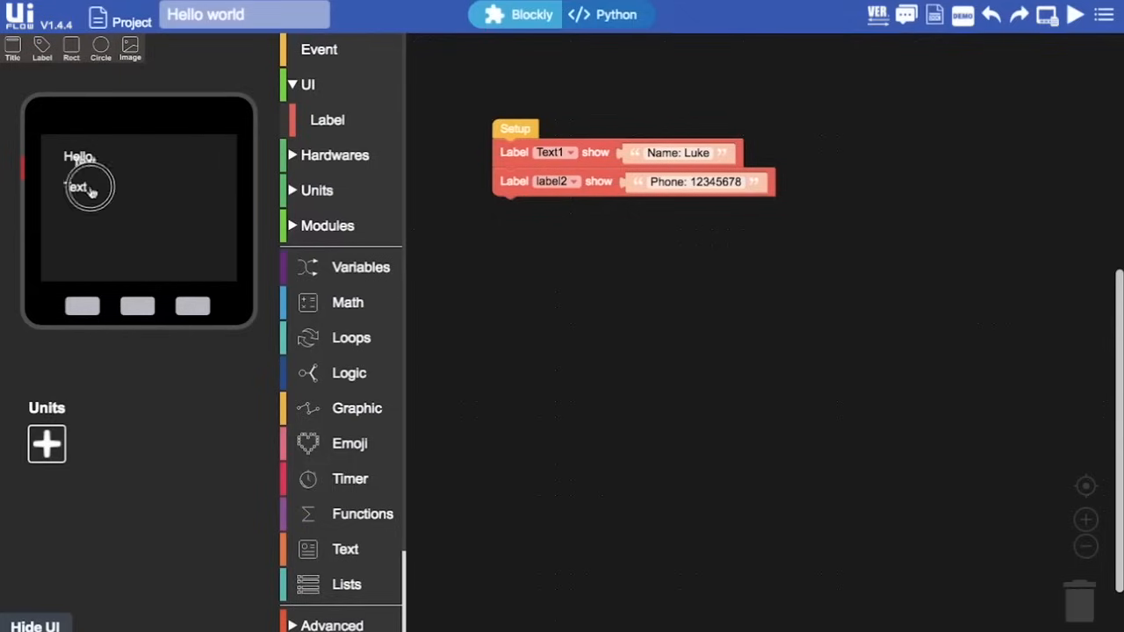
Add label3 and label4 to the screen and duplicate two more Setup rows targeting them.
{"action": "left_click_drag", "start_coordinate": [42, 60], "coordinate": [76, 219]}
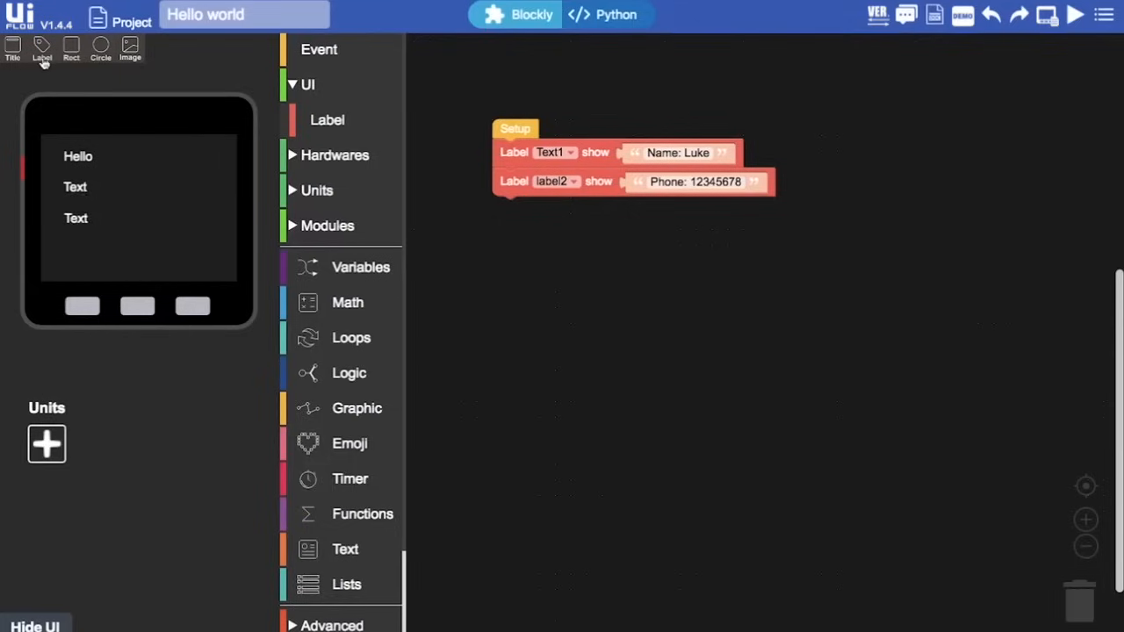
{"action": "left_click_drag", "start_coordinate": [42, 58], "coordinate": [76, 251]}
{"action": "right_click", "coordinate": [515, 185]}
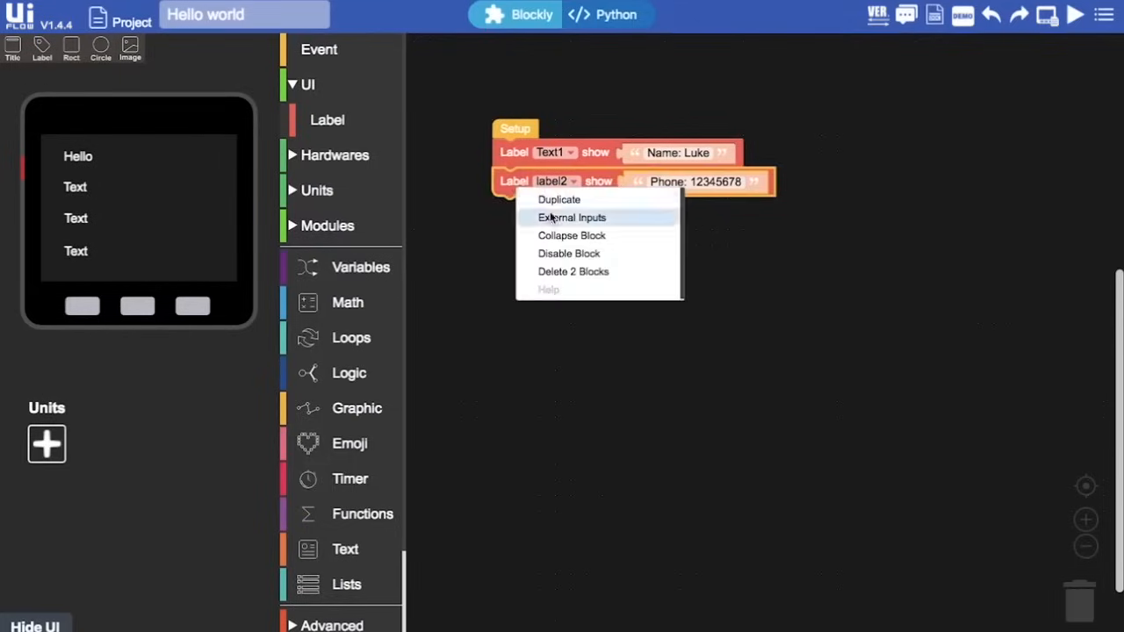
{"action": "left_click", "coordinate": [557, 202]}
{"action": "left_click_drag", "start_coordinate": [536, 245], "coordinate": [513, 213]}
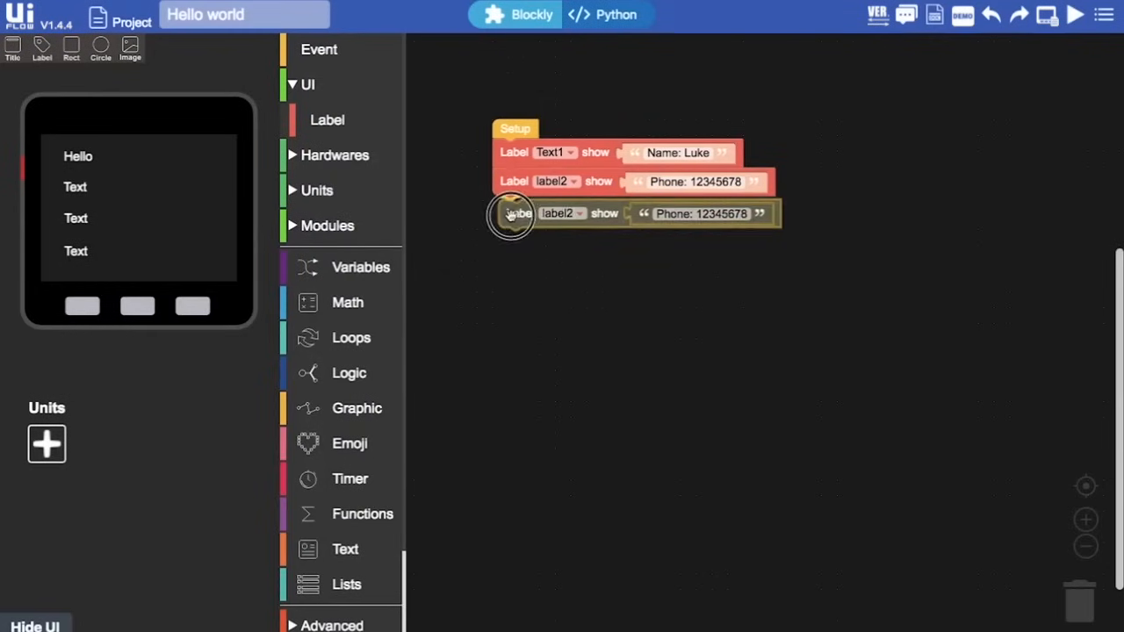
{"action": "right_click", "coordinate": [514, 213]}
{"action": "left_click", "coordinate": [534, 230]}
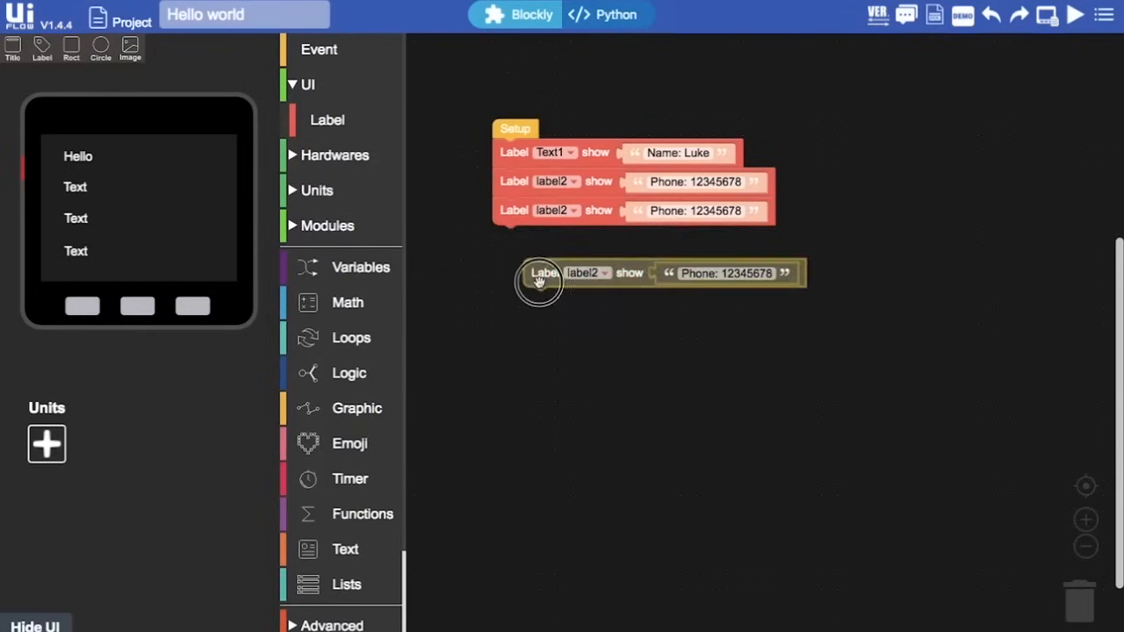
{"action": "left_click_drag", "start_coordinate": [536, 275], "coordinate": [506, 241]}
{"action": "left_click", "coordinate": [573, 211]}
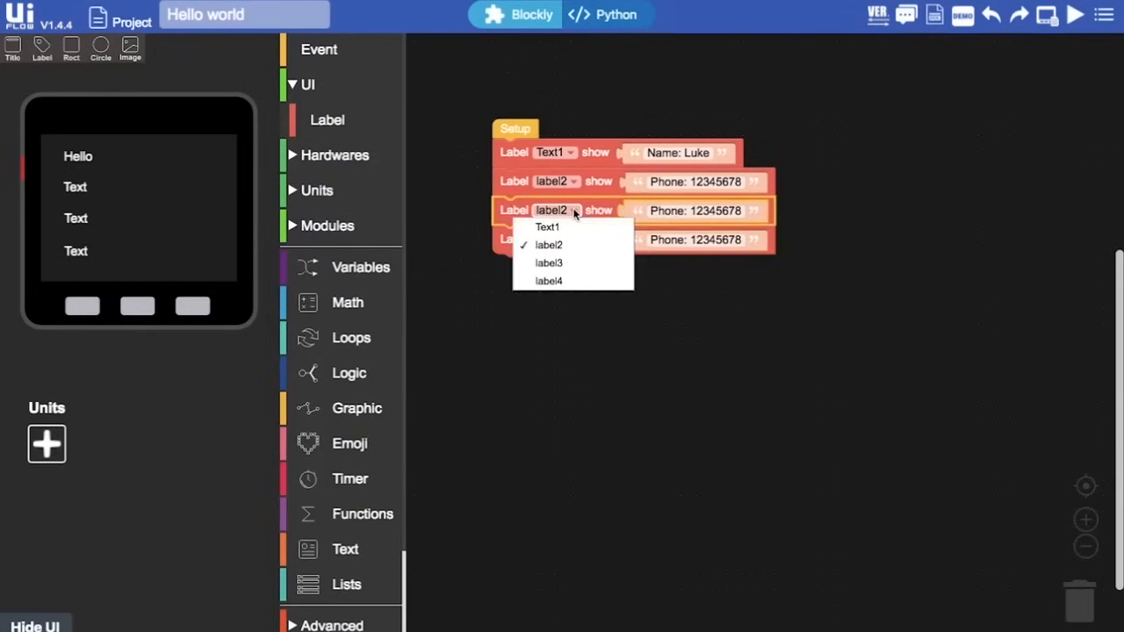
{"action": "left_click", "coordinate": [575, 265]}
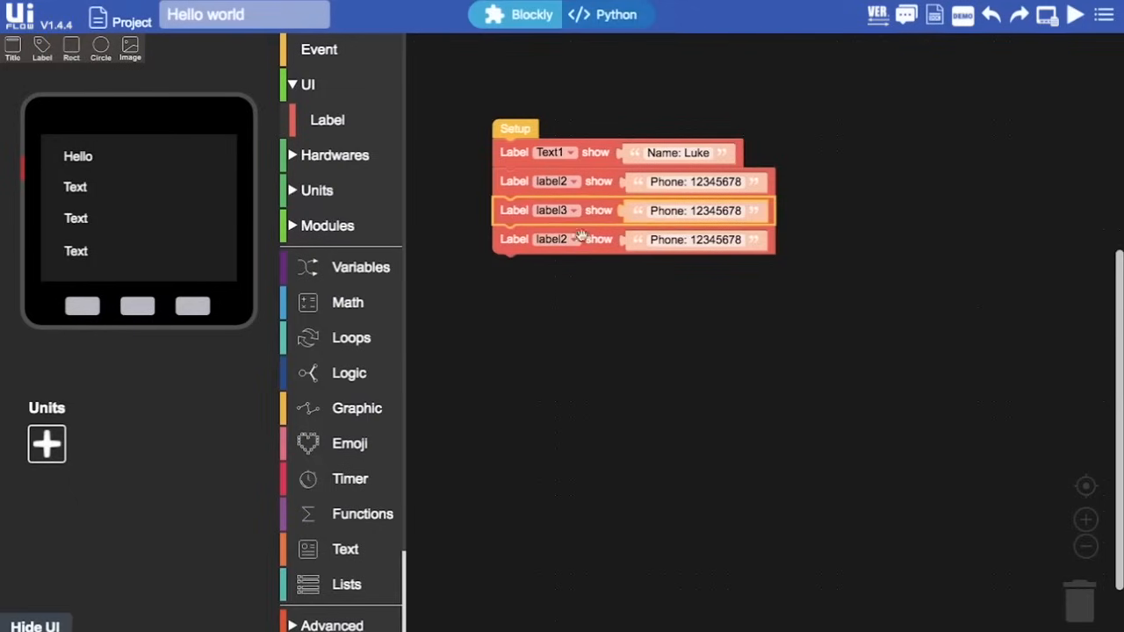
{"action": "left_click", "coordinate": [571, 243]}
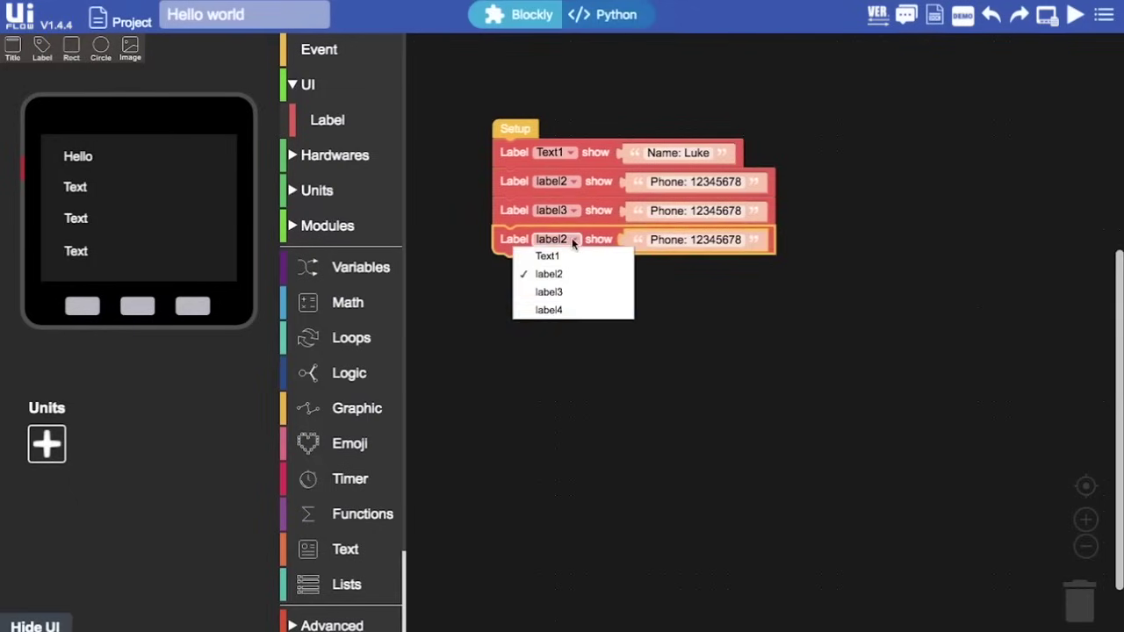
{"action": "left_click", "coordinate": [575, 311]}
{"action": "left_click", "coordinate": [751, 211]}
{"action": "key", "text": "BackSpace"}
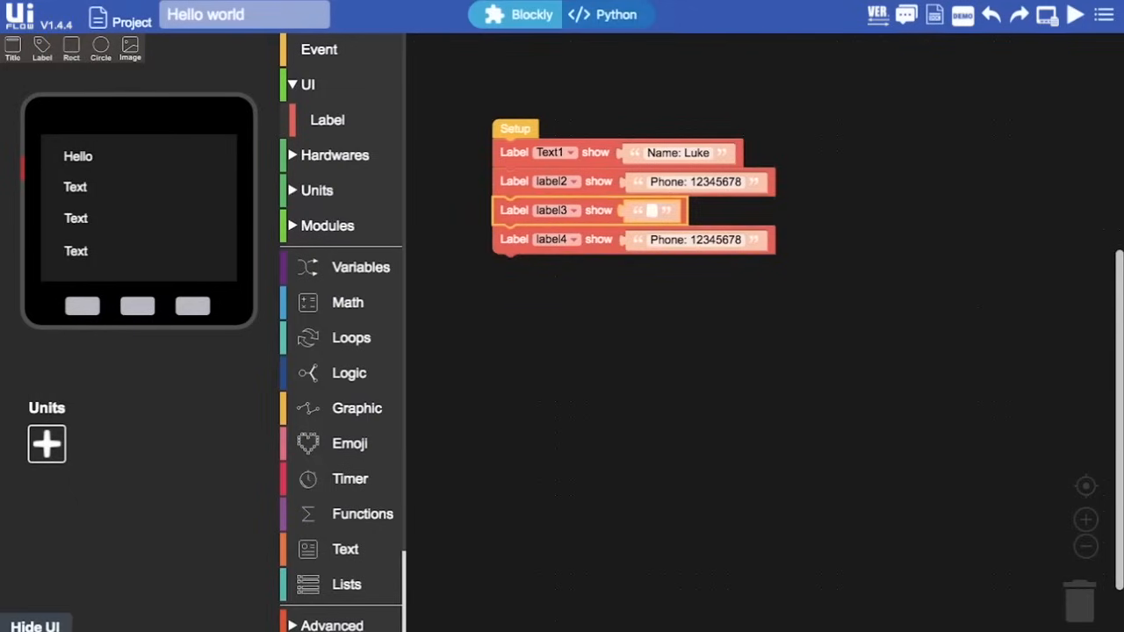
{"action": "type", "text": "ddress"}
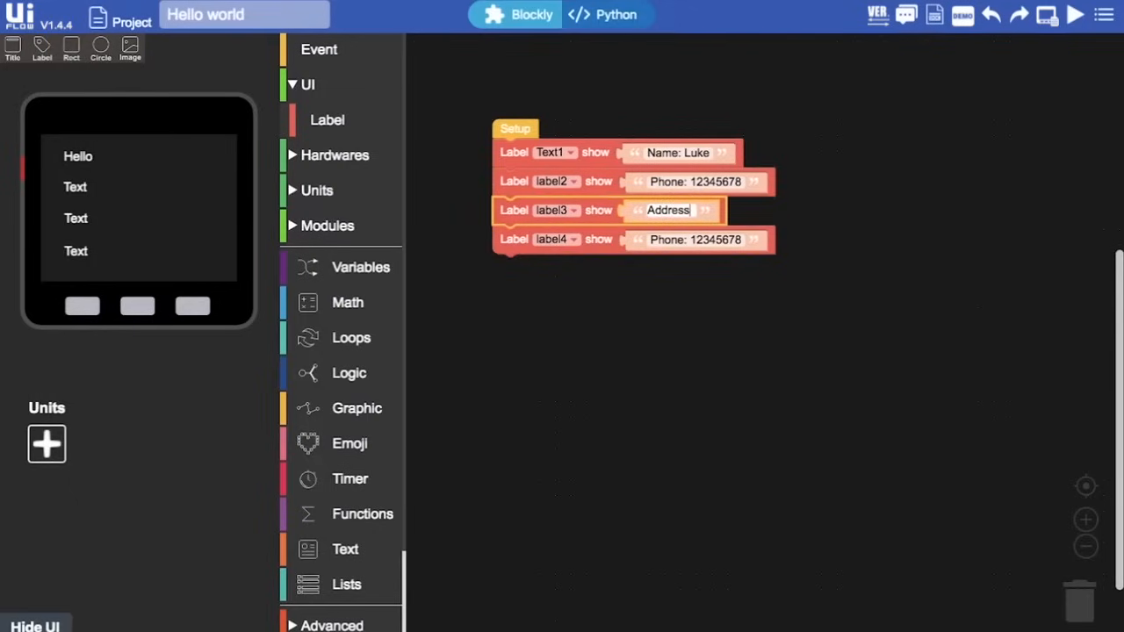
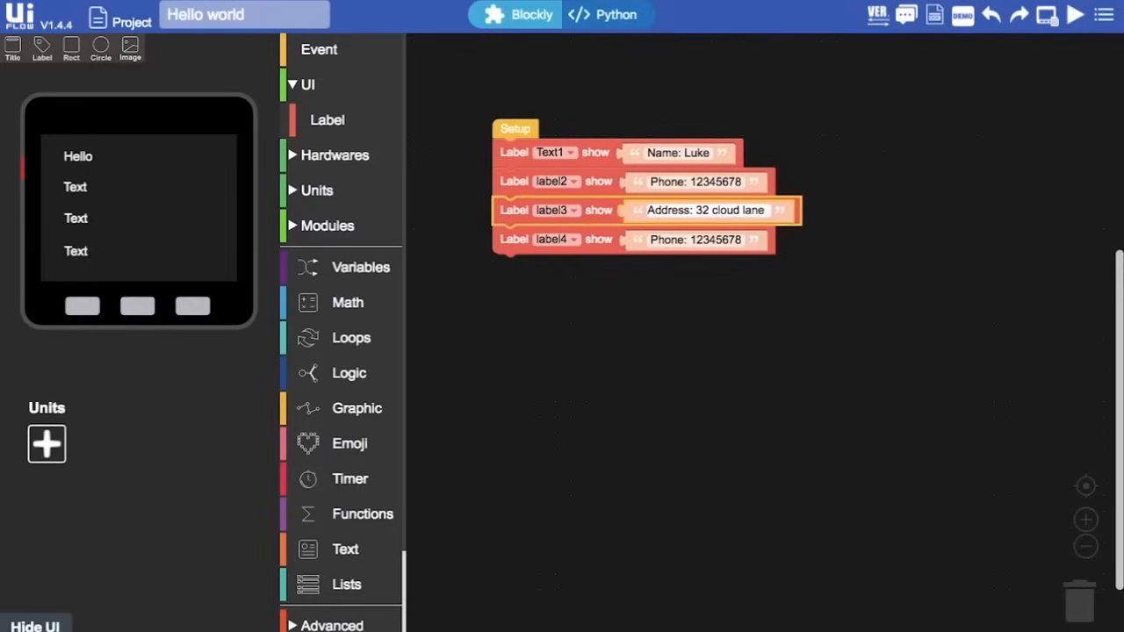
{"action": "left_click", "coordinate": [708, 239]}
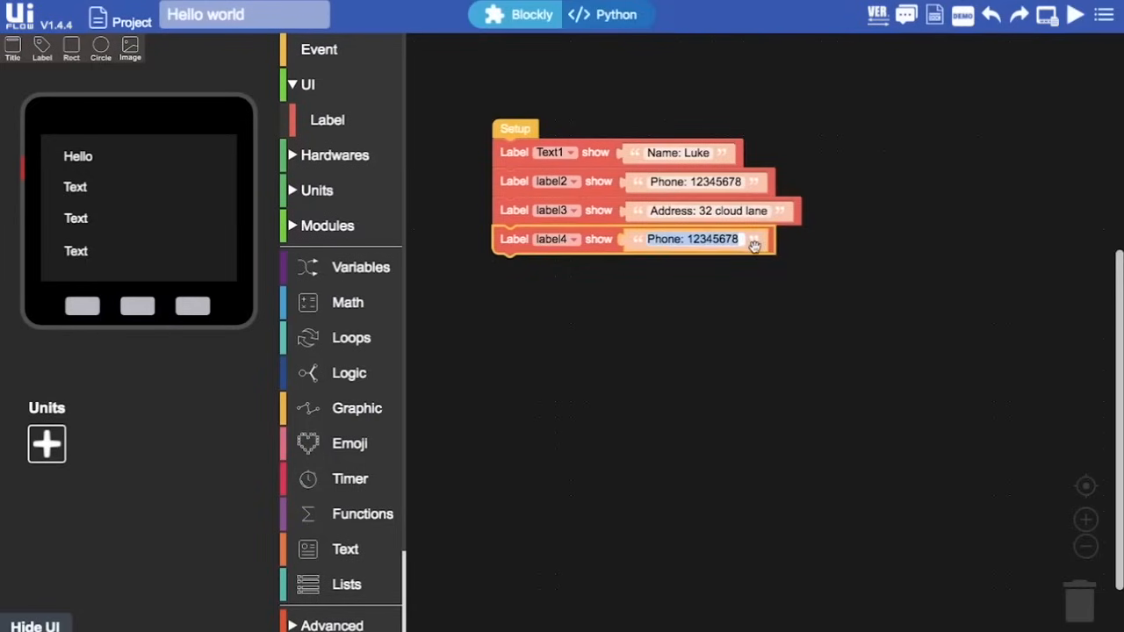
{"action": "key", "text": "BackSpace"}
{"action": "type", "text": "H"}
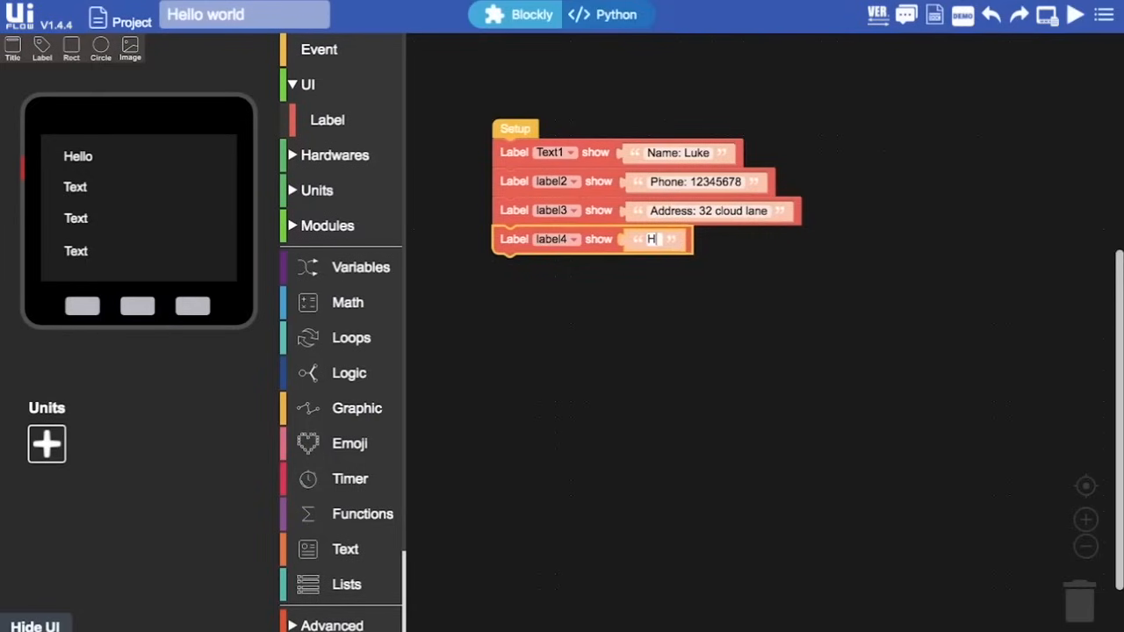
{"action": "type", "text": "obby: s"}
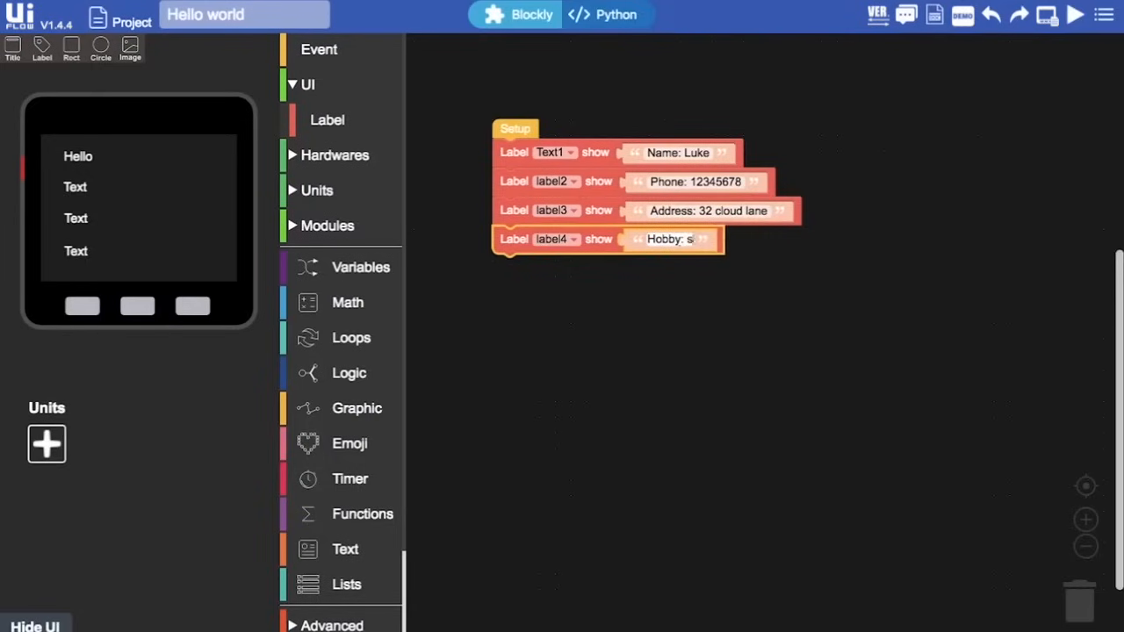
{"action": "type", "text": "kateboar"}
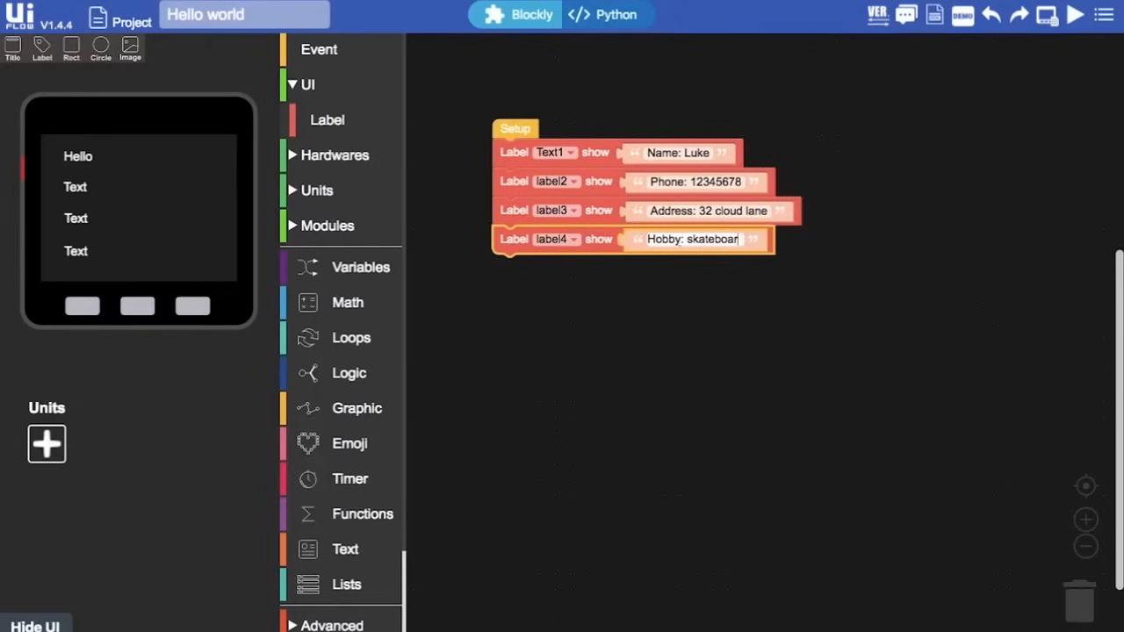
{"action": "type", "text": "ding"}
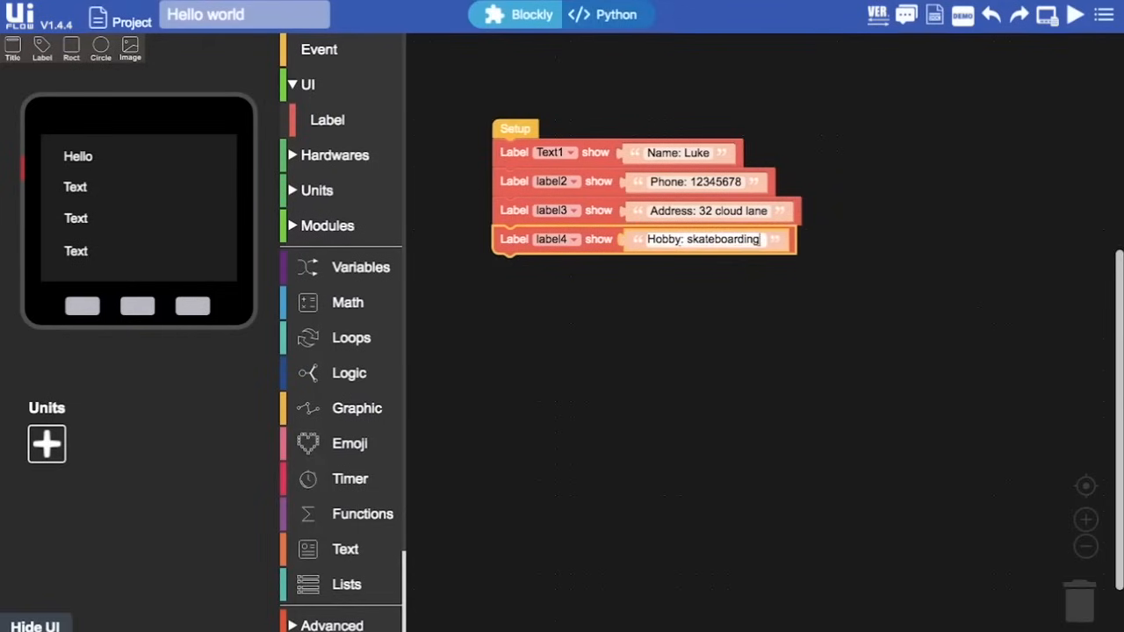
{"action": "left_click", "coordinate": [806, 258]}
{"action": "left_click", "coordinate": [791, 332]}
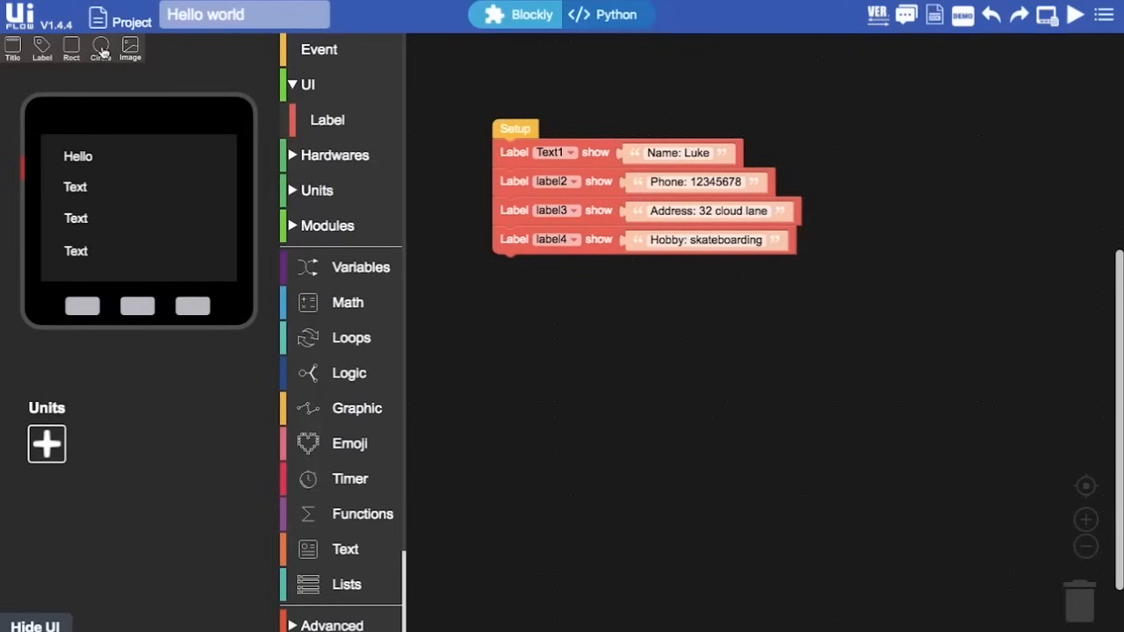
Place five circles on the device screen clustered in a paw-print layout.
{"action": "left_click_drag", "start_coordinate": [101, 53], "coordinate": [135, 180]}
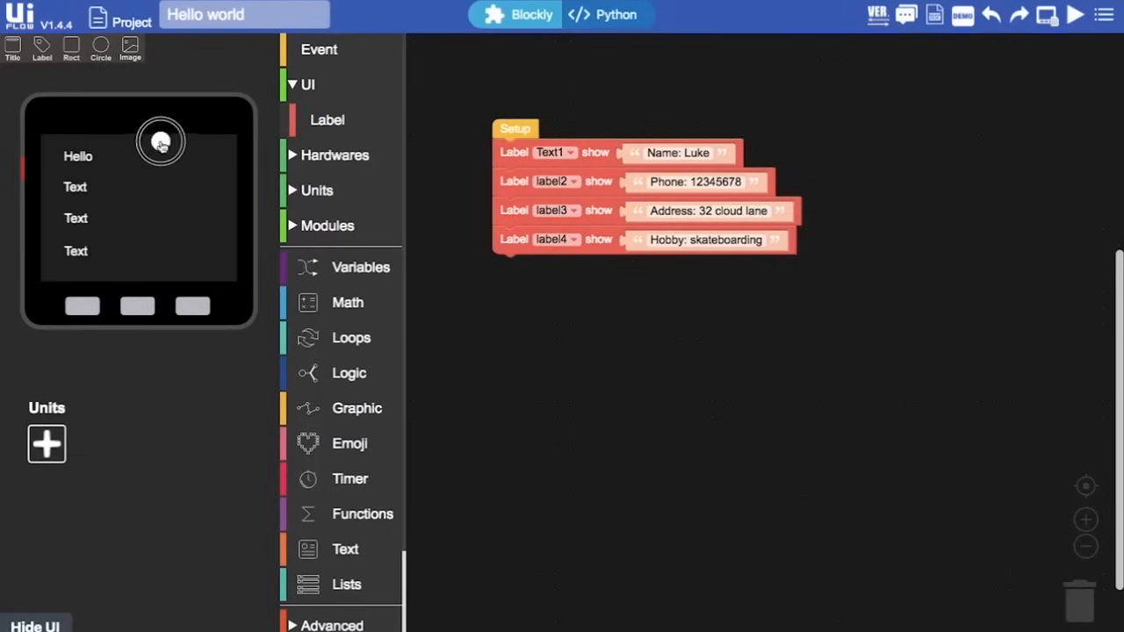
{"action": "mouse_move", "coordinate": [101, 50]}
{"action": "left_mouse_down"}
{"action": "mouse_move", "coordinate": [171, 169]}
{"action": "mouse_move", "coordinate": [161, 168]}
{"action": "left_mouse_up"}
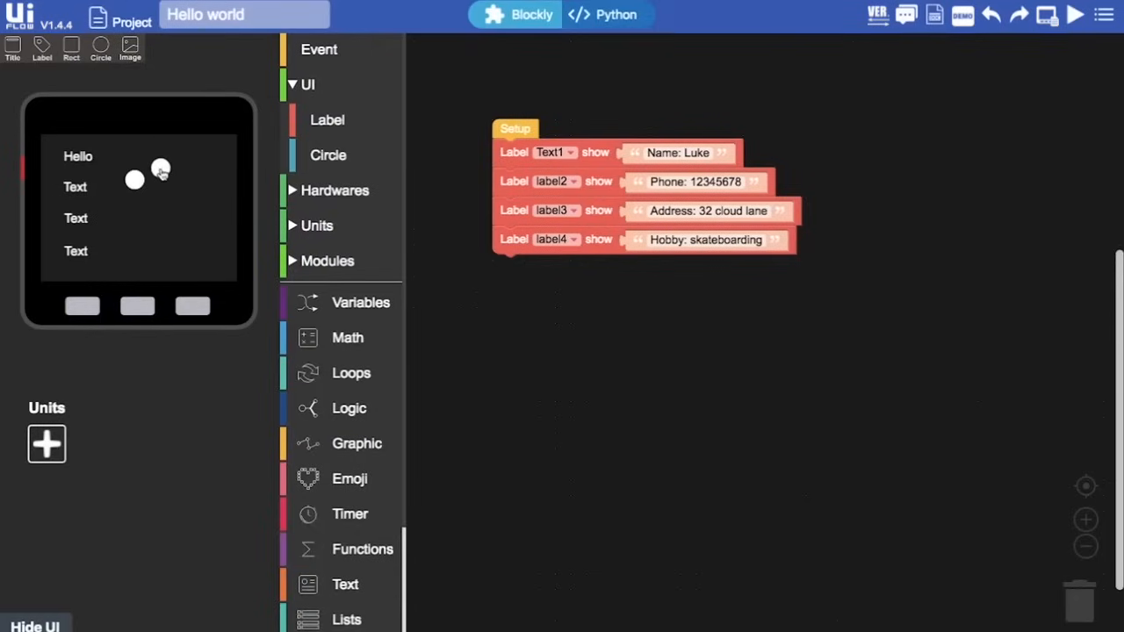
{"action": "left_click_drag", "start_coordinate": [101, 53], "coordinate": [130, 214]}
{"action": "left_click_drag", "start_coordinate": [102, 48], "coordinate": [189, 180]}
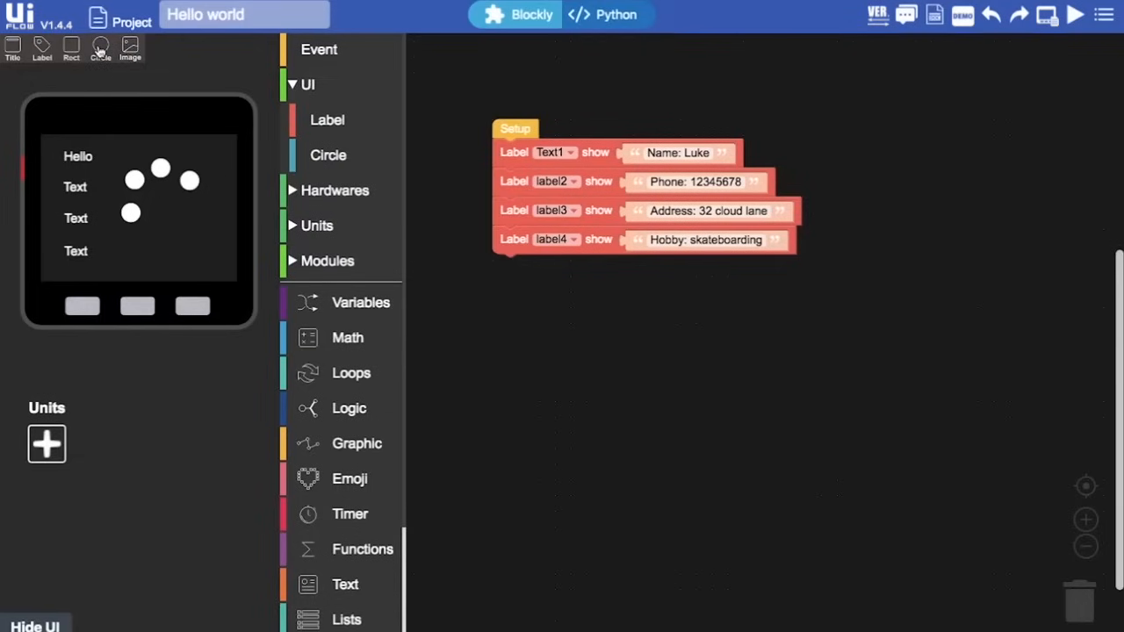
{"action": "left_click_drag", "start_coordinate": [101, 50], "coordinate": [168, 216]}
Change circle5's radius from 15 to 30 so it becomes the paw's large pad.
{"action": "left_click", "coordinate": [169, 217]}
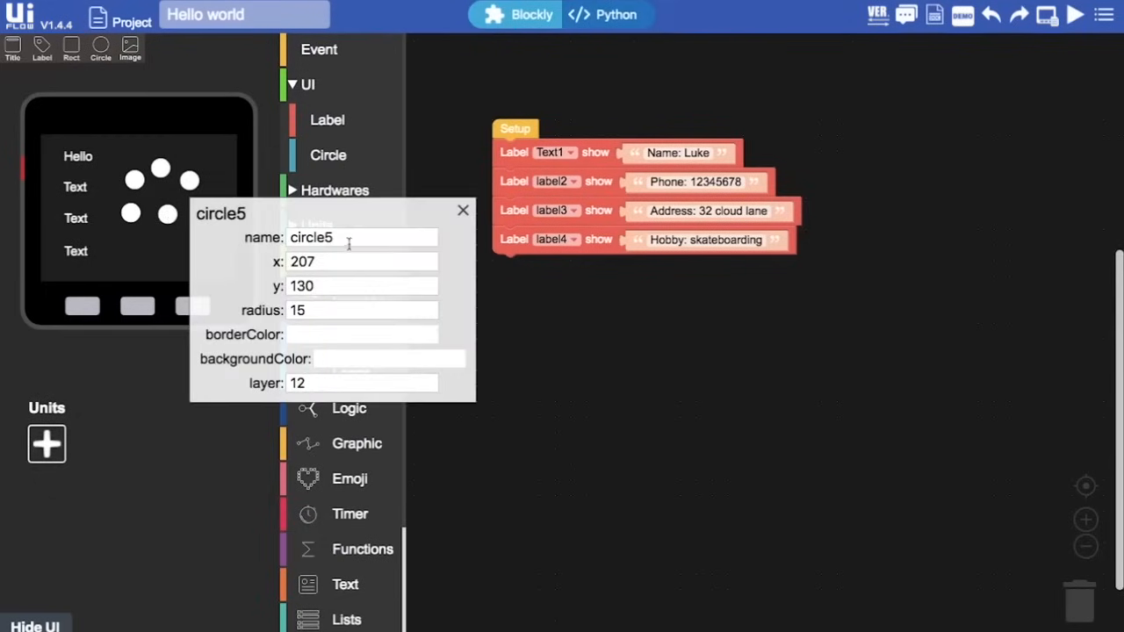
{"action": "left_click", "coordinate": [349, 310]}
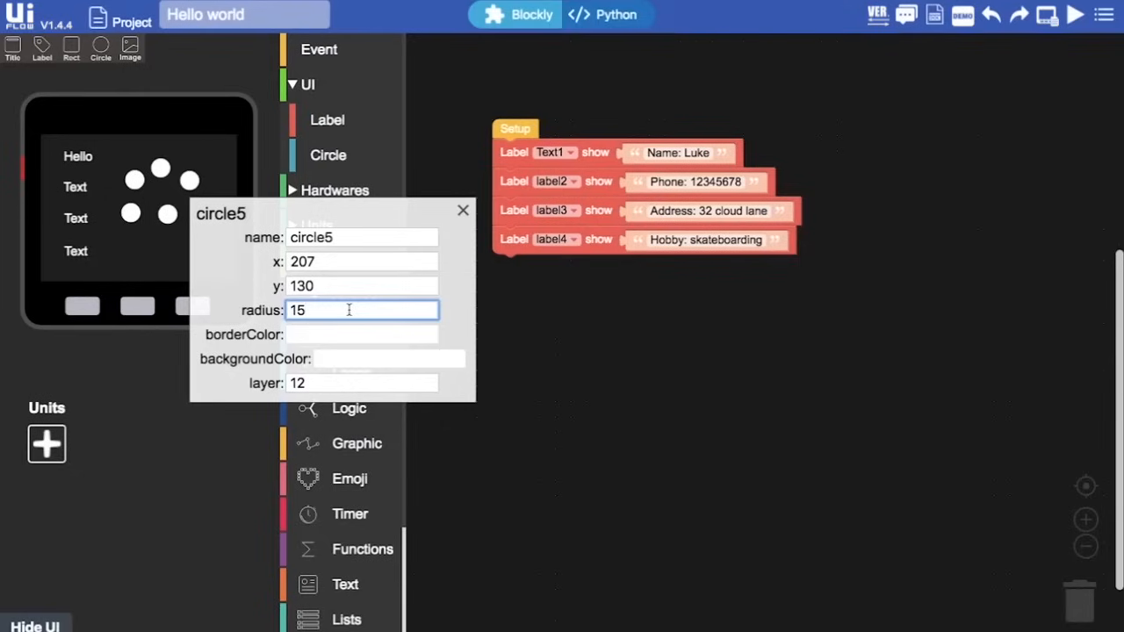
{"action": "key", "text": "BackSpace"}
{"action": "key", "text": "BackSpace"}
{"action": "type", "text": "30"}
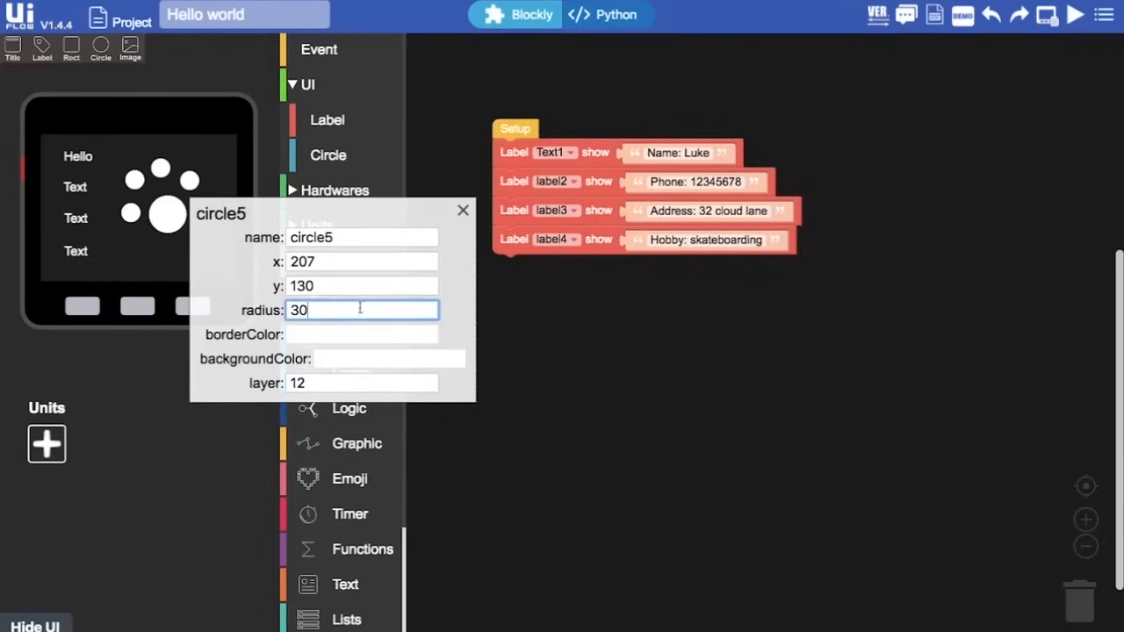
Leave circle5's colour unchanged in the colour chooser and close its properties.
{"action": "left_click", "coordinate": [356, 335]}
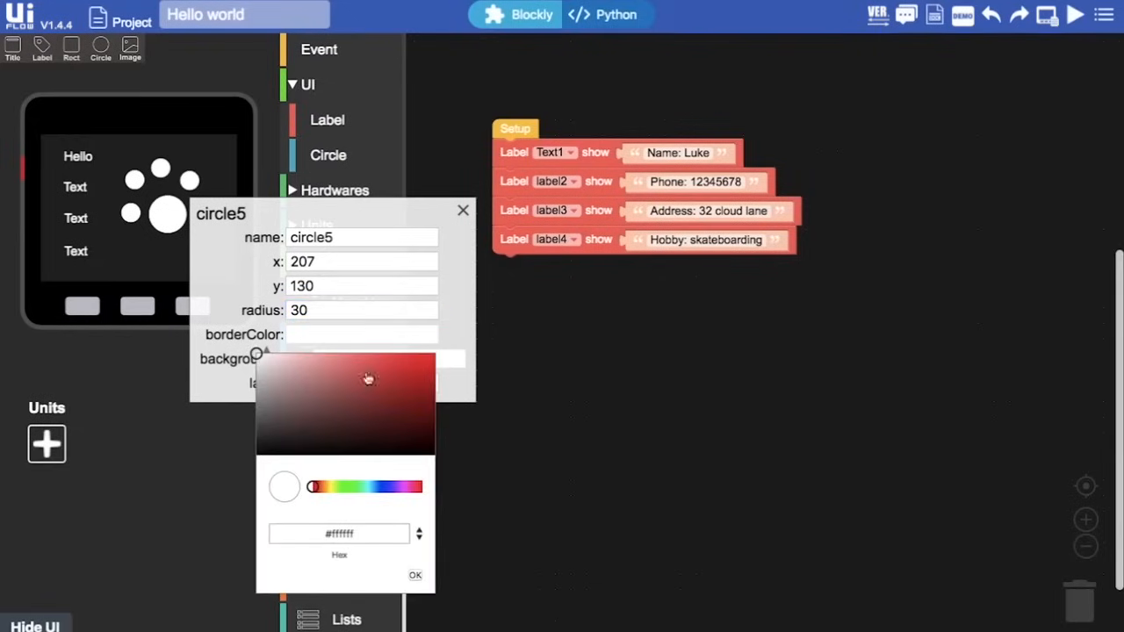
{"action": "left_click", "coordinate": [463, 339]}
{"action": "left_click", "coordinate": [417, 576]}
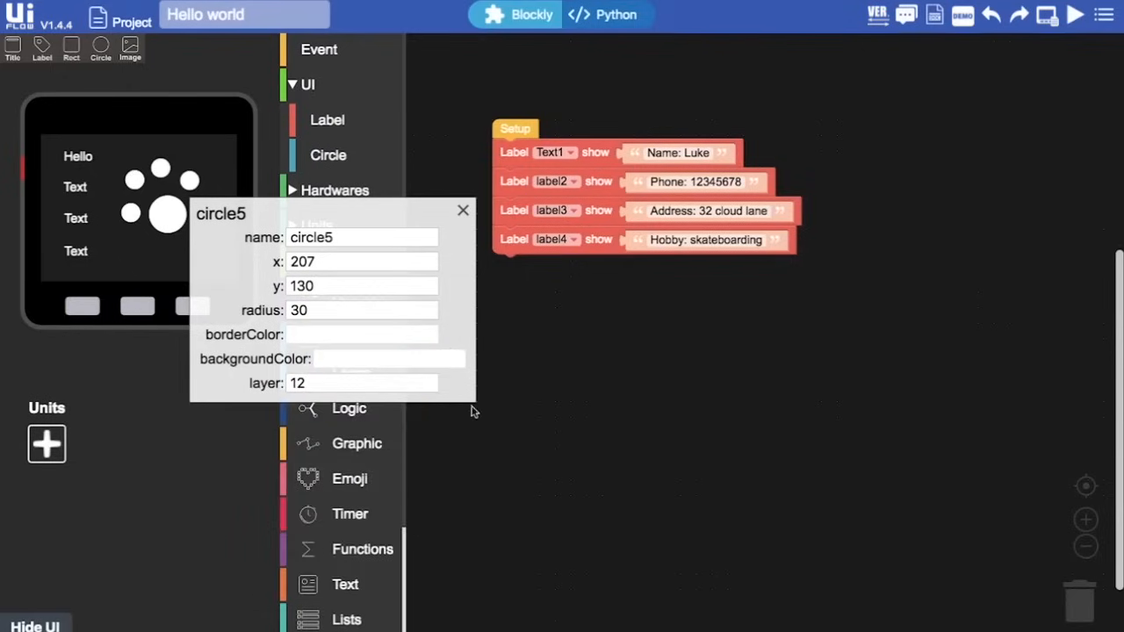
{"action": "left_click", "coordinate": [463, 211]}
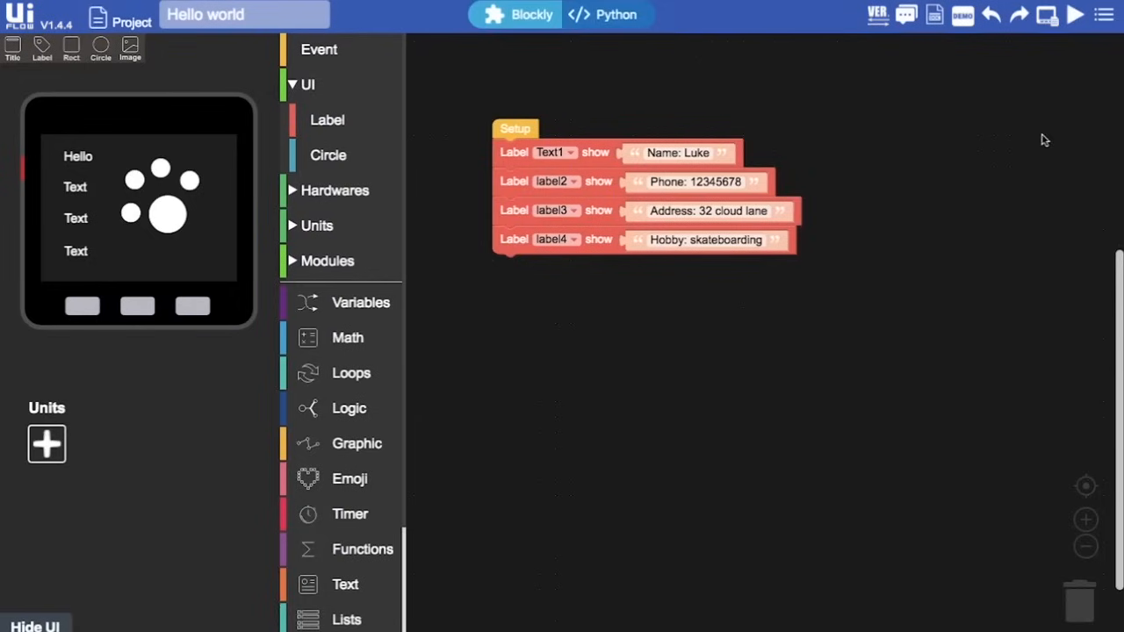
Download the name card program to the connected device from the project menu.
{"action": "left_click", "coordinate": [1105, 16]}
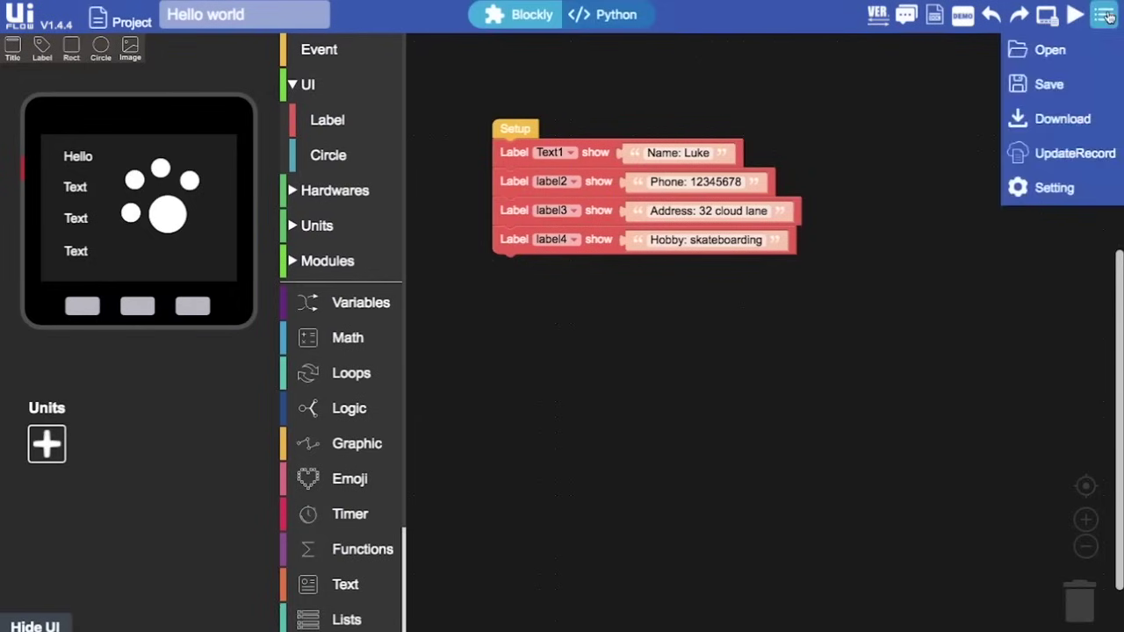
{"action": "left_click", "coordinate": [1074, 128]}
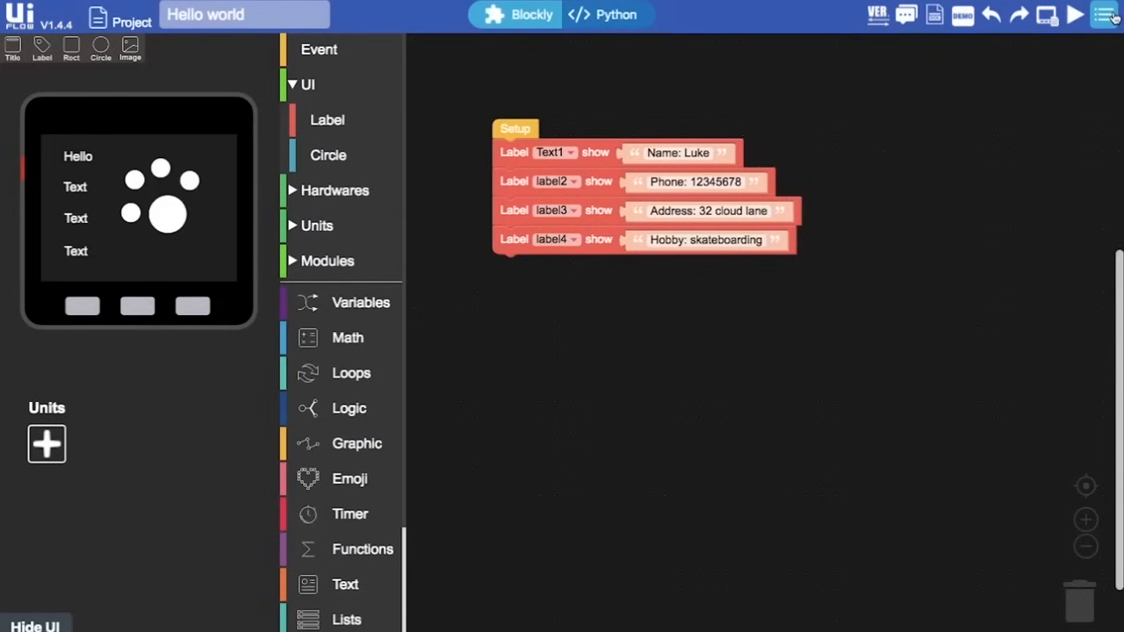
Save the program as Hello world.m5f in Documents.
{"action": "left_click", "coordinate": [1109, 16]}
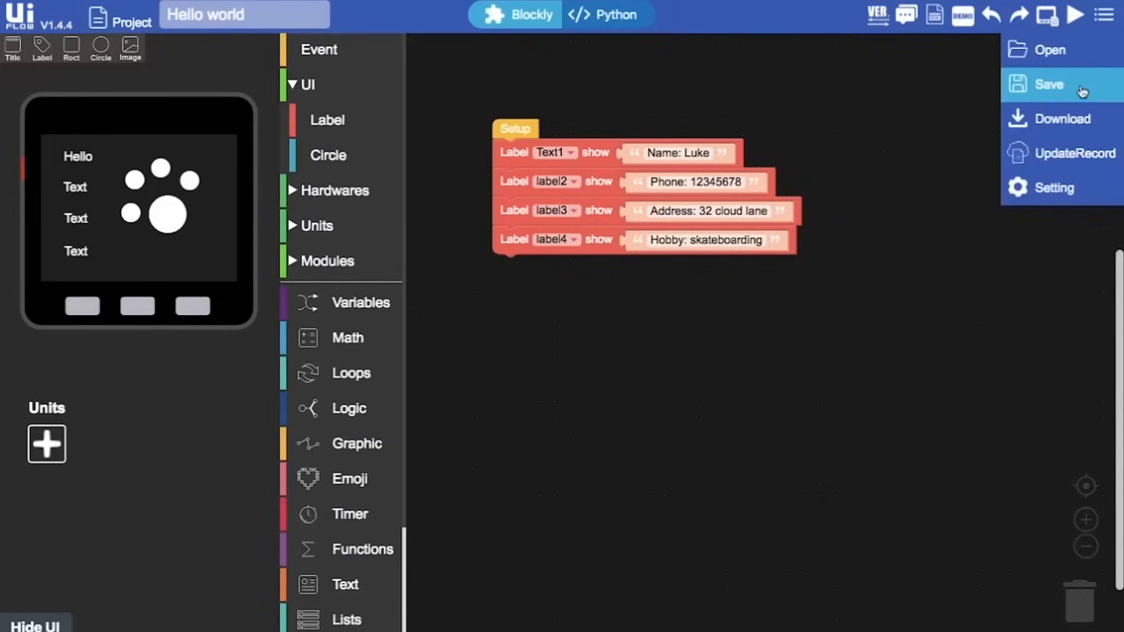
{"action": "left_click", "coordinate": [1083, 91]}
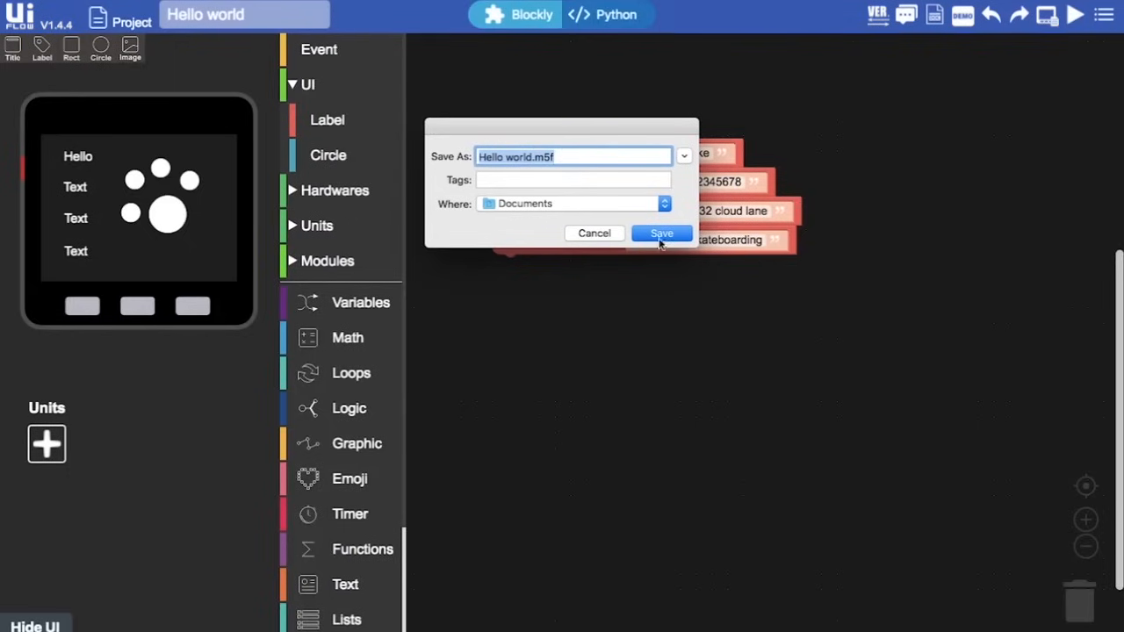
{"action": "left_click", "coordinate": [663, 234]}
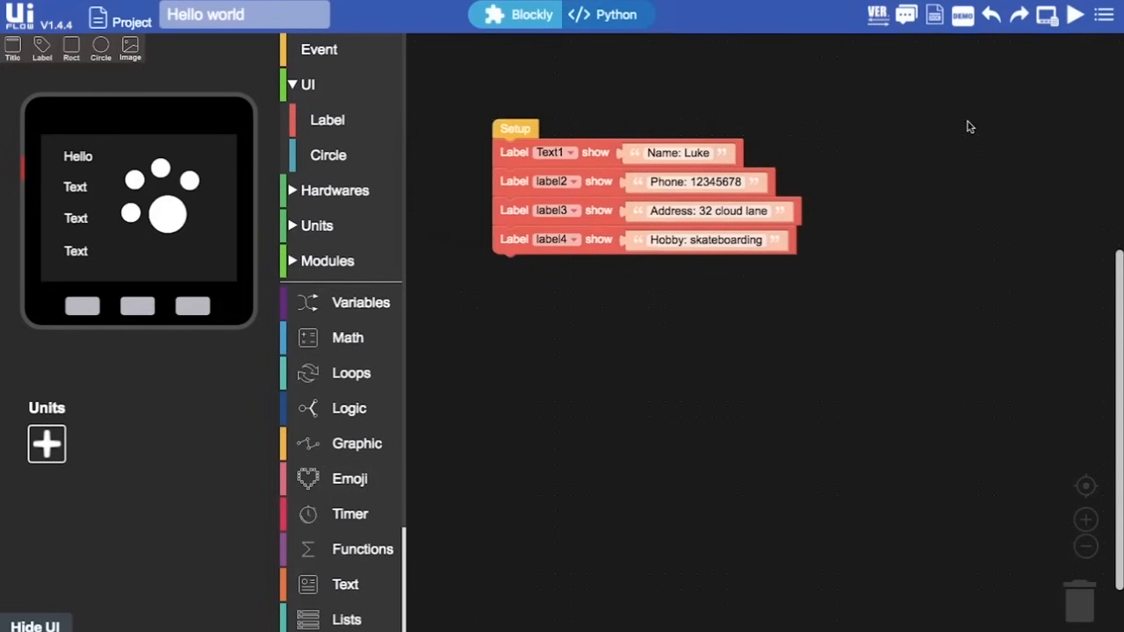
Bring up the Open file dialog and show the Documents folder's project files.
{"action": "left_click", "coordinate": [1104, 15]}
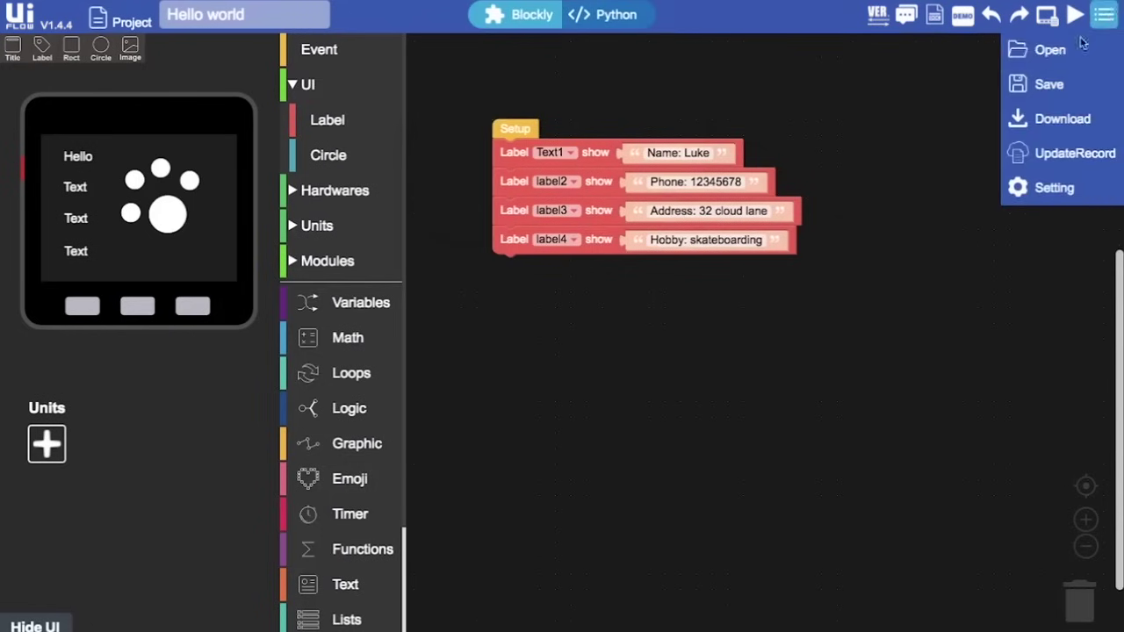
{"action": "left_click", "coordinate": [1041, 58]}
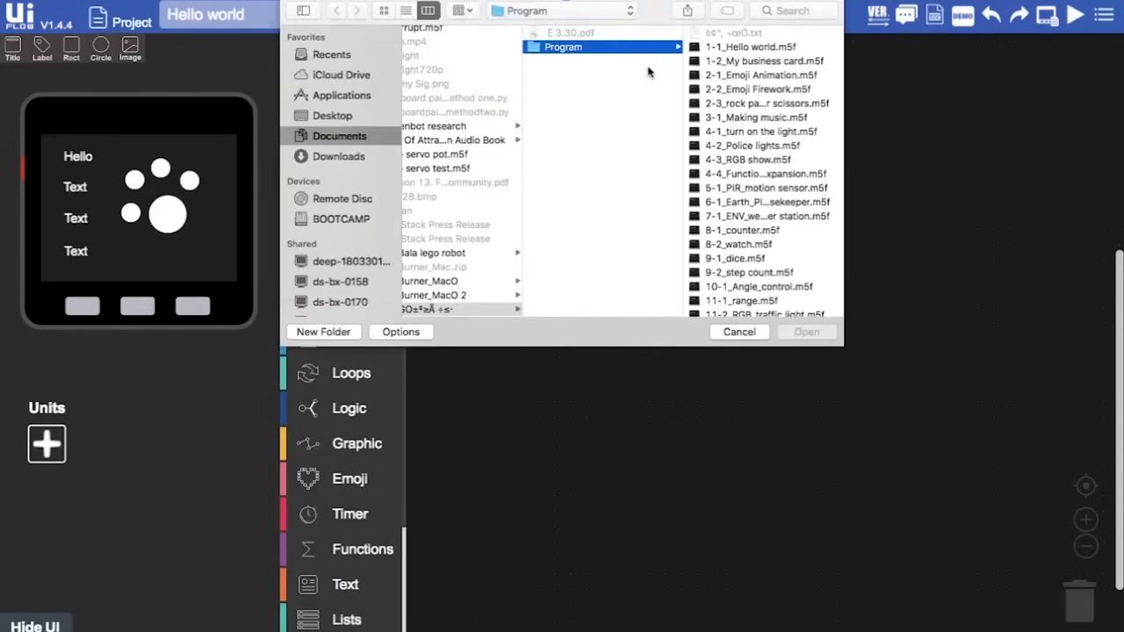
{"action": "left_click", "coordinate": [339, 137]}
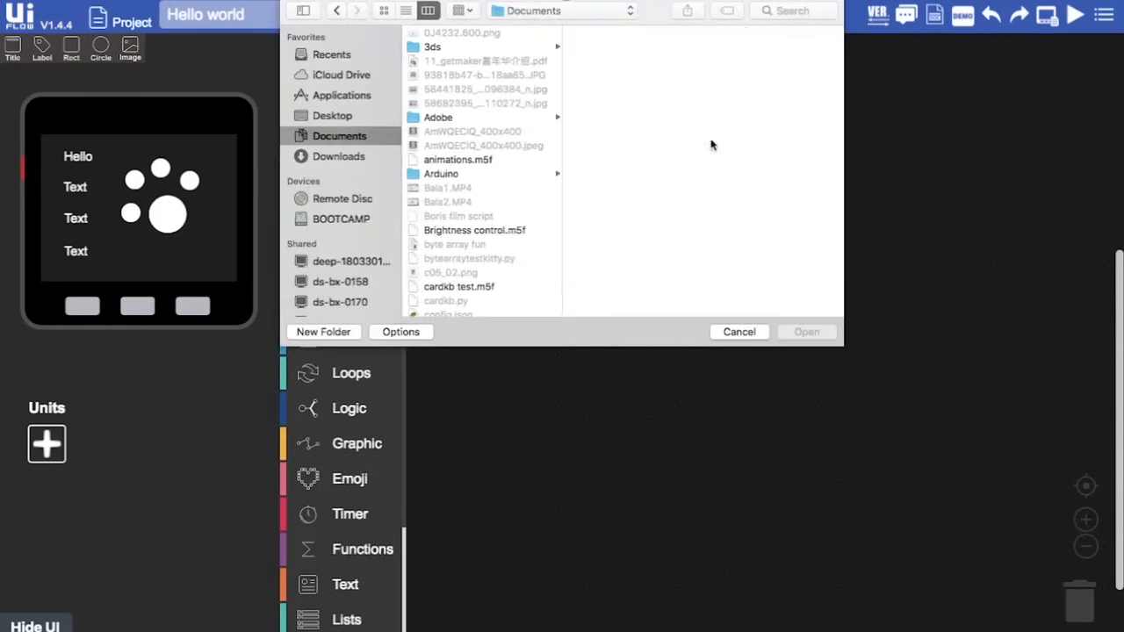